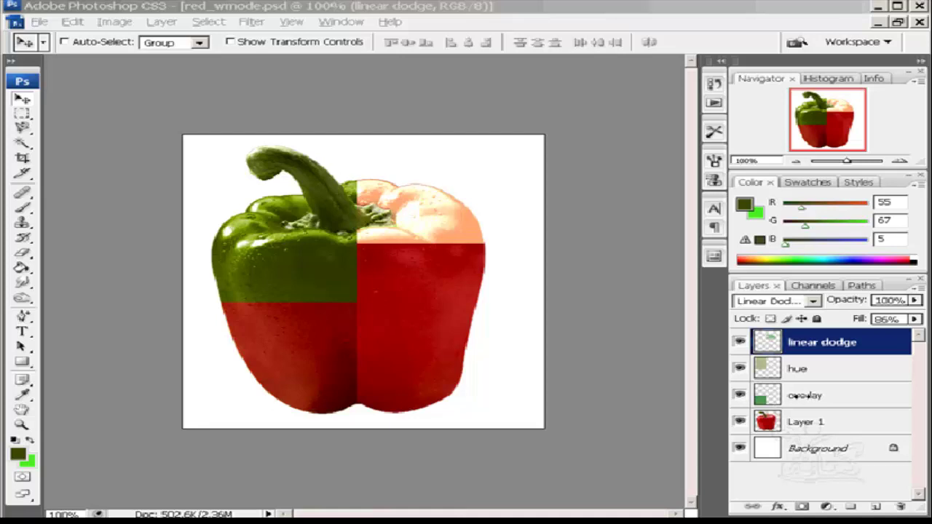
Select the overlay layer and move its rectangle up over the pepper, then back to the lower left.
click(806, 396)
click(808, 396)
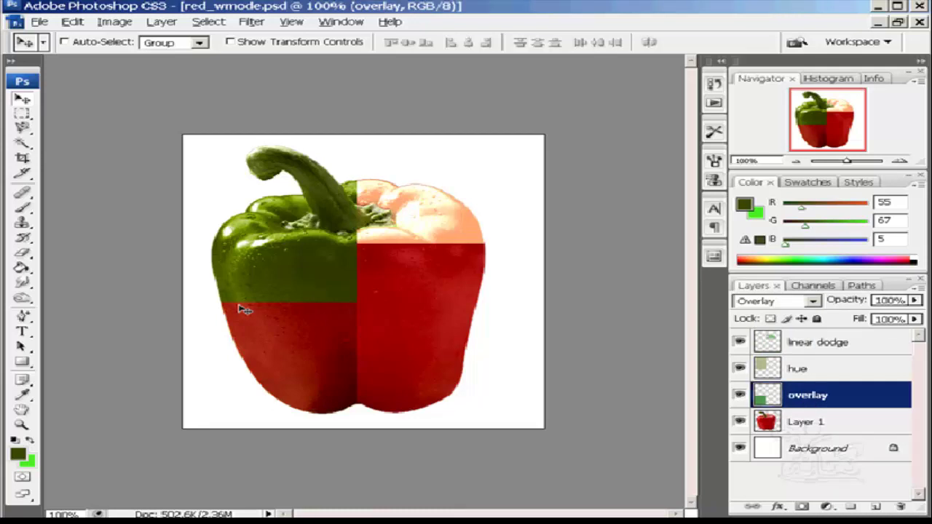
mouse_move(279, 350)
mouse_down()
mouse_move(345, 333)
mouse_move(379, 275)
mouse_move(369, 225)
mouse_move(435, 253)
mouse_move(469, 204)
mouse_move(441, 187)
mouse_up()
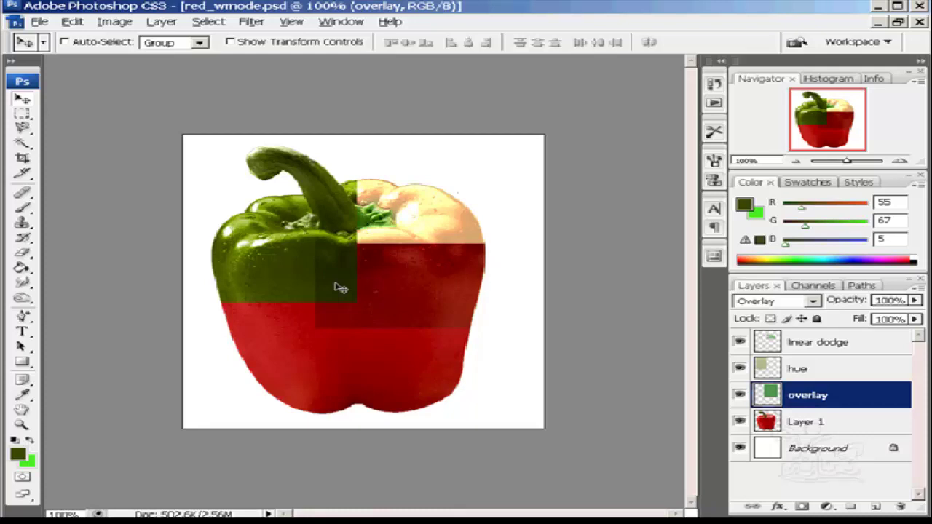
drag(427, 262, 269, 420)
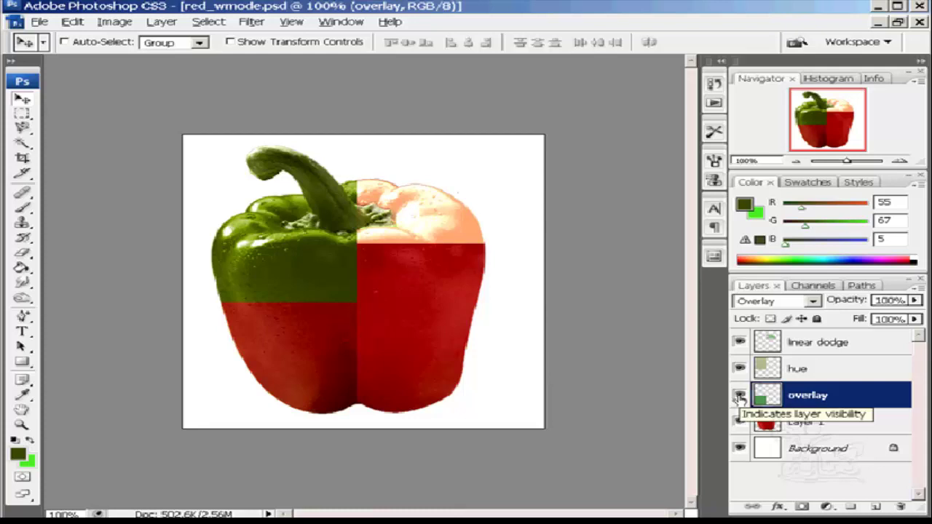
Hide the overlay and linear dodge layers and make Layer 1 active.
click(739, 395)
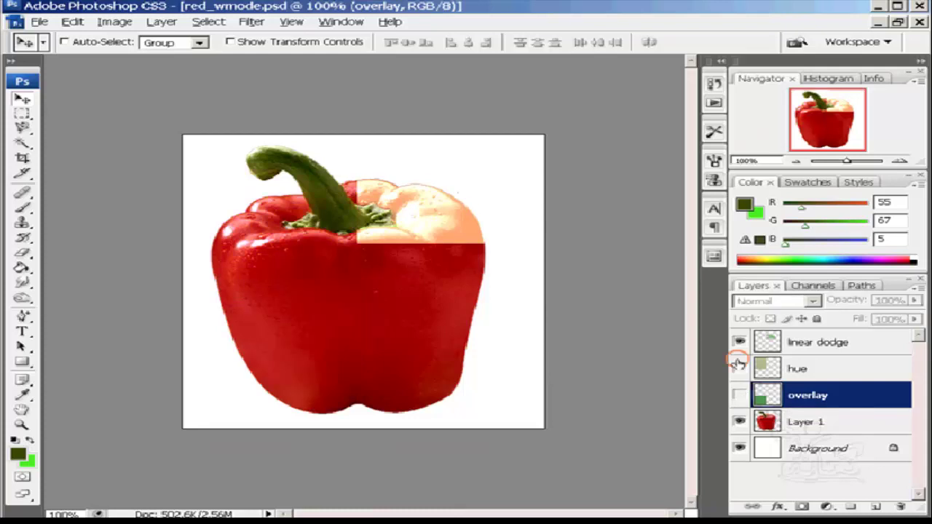
click(739, 342)
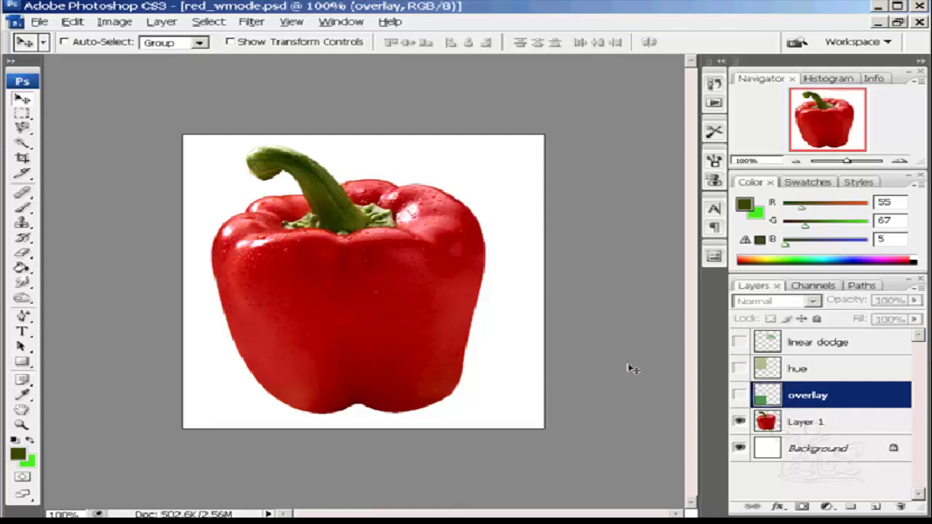
click(793, 426)
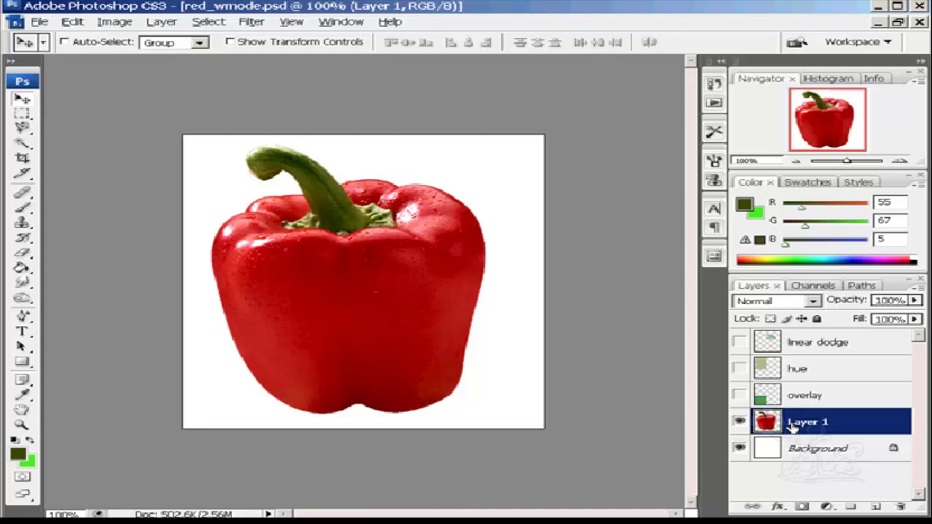
Duplicate Layer 1 as Layer 1 copy, hide the original, and select the Paint Bucket tool.
key(ctrl+j)
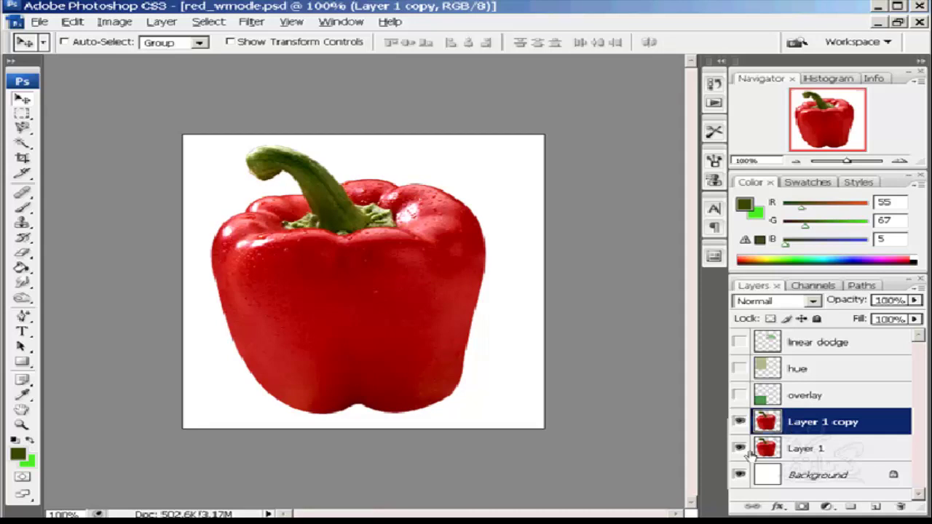
click(739, 448)
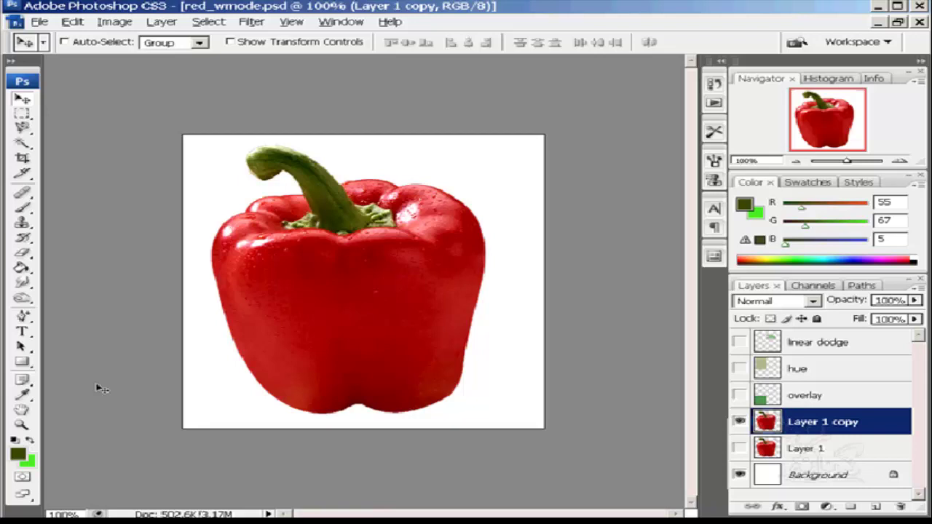
click(22, 268)
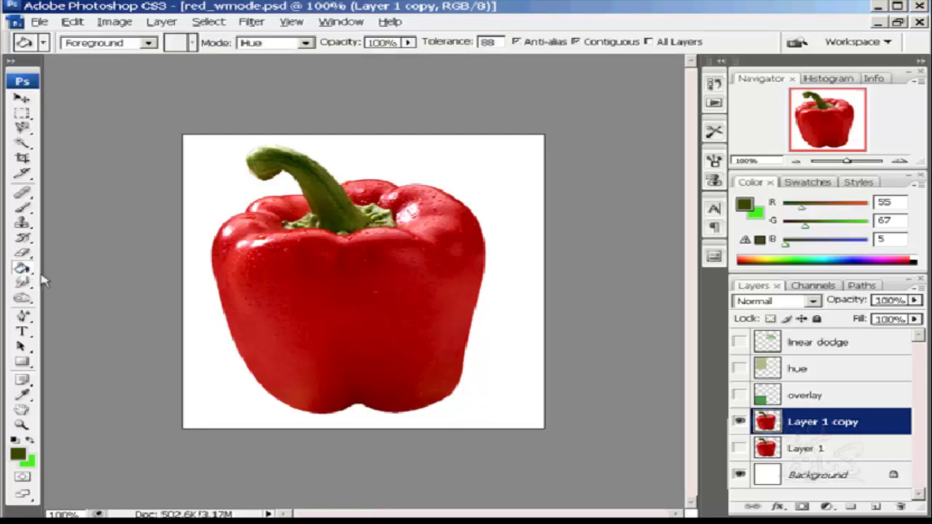
Set the Paint Bucket blend mode to Normal and select the Rectangular Marquee tool.
click(303, 42)
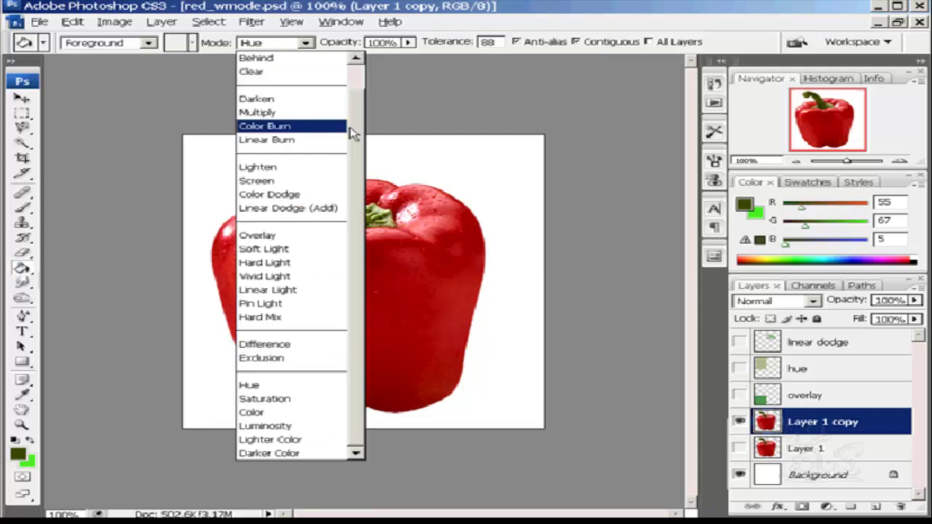
scroll(279, 67, up, 1)
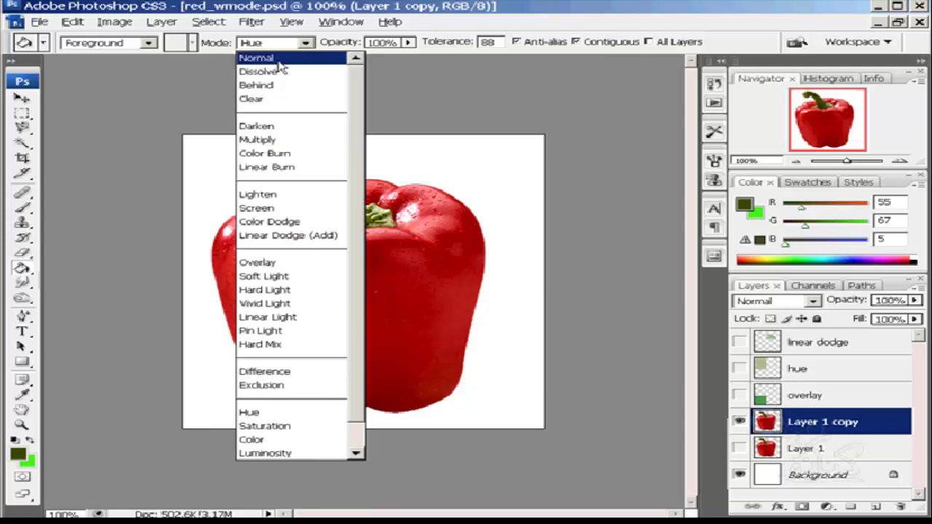
click(278, 63)
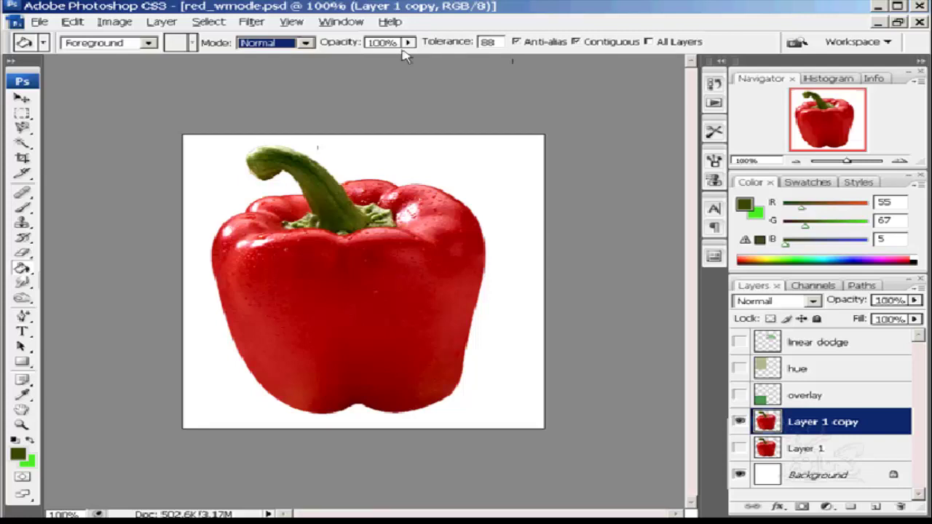
click(22, 114)
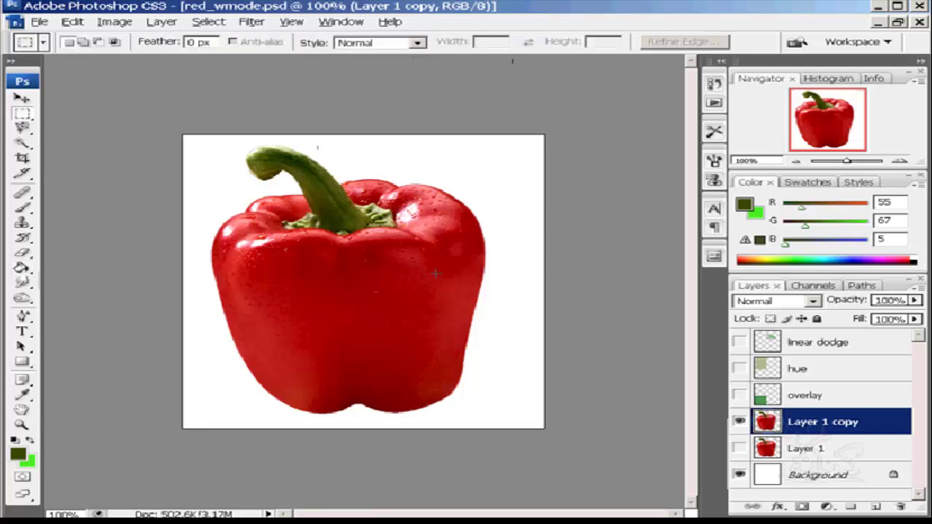
Select a rectangle across the pepper's middle, test a dark green bucket fill, and undo it.
drag(442, 266, 263, 331)
click(22, 268)
click(308, 284)
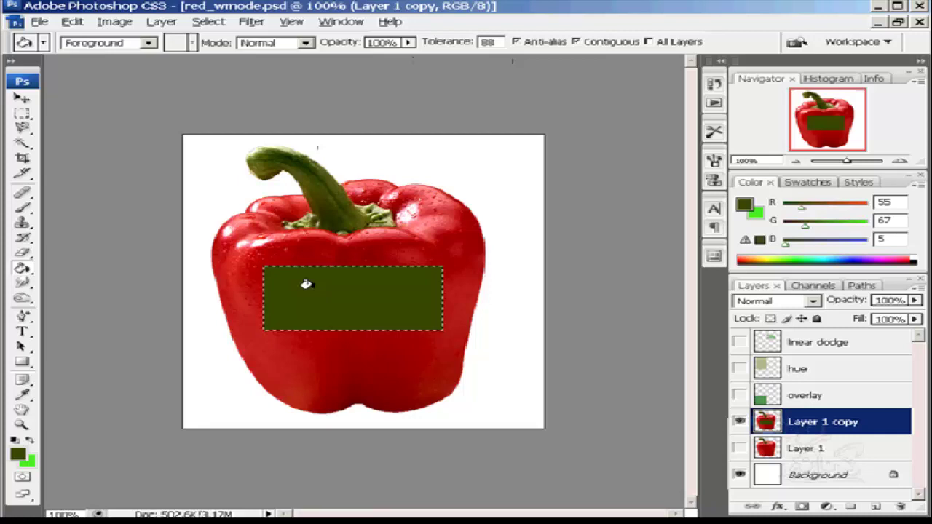
key(ctrl+z)
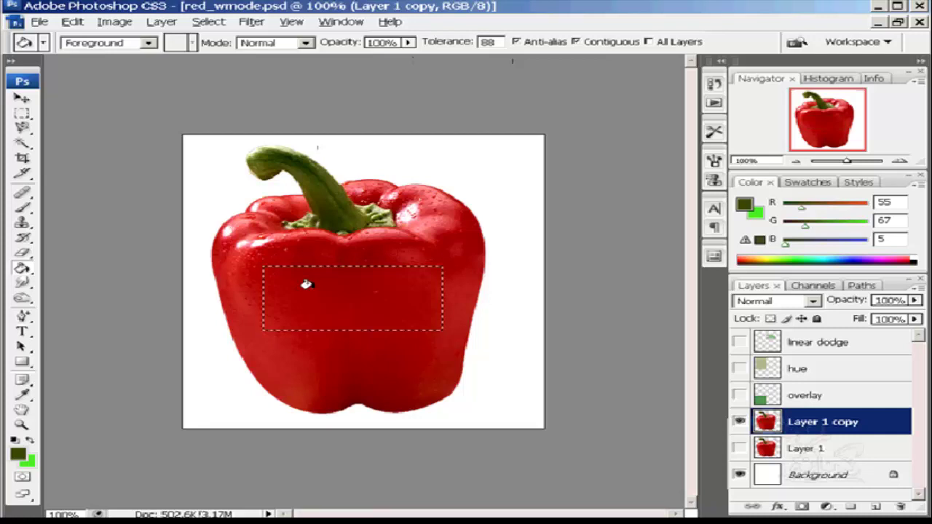
Set the bucket mode to Hue, test a fill at about 50% opacity, and undo it.
click(306, 43)
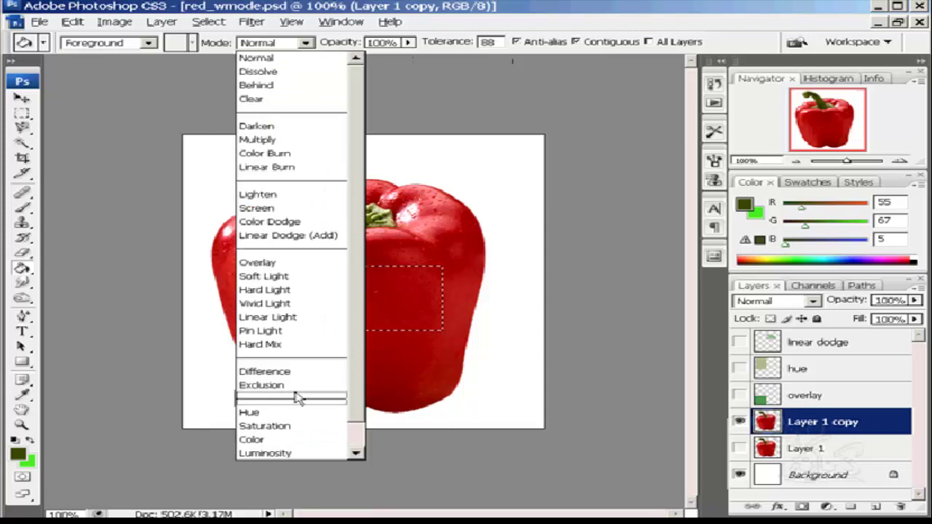
click(269, 411)
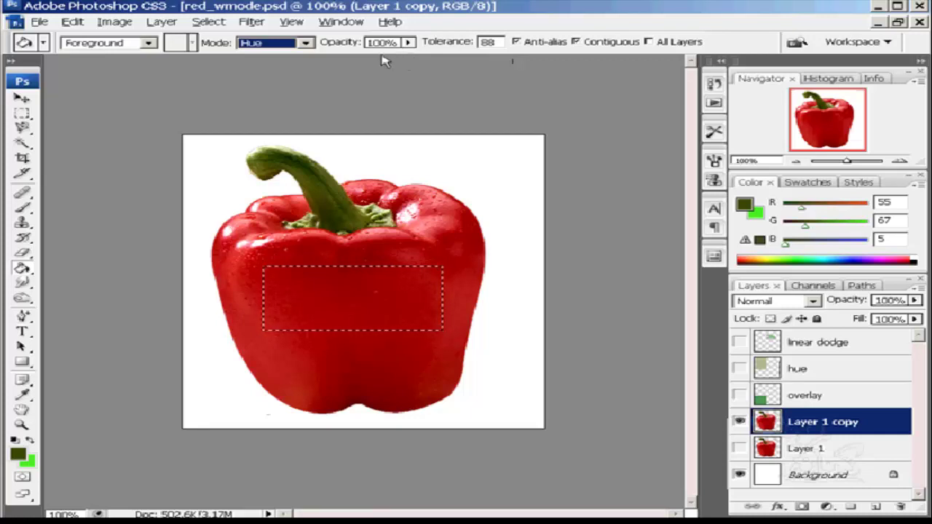
click(408, 42)
drag(408, 55, 367, 60)
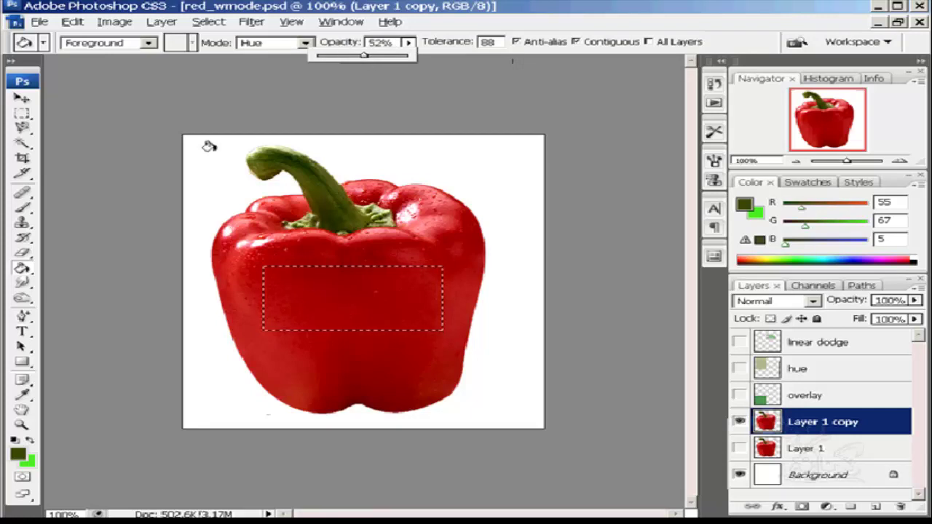
click(315, 293)
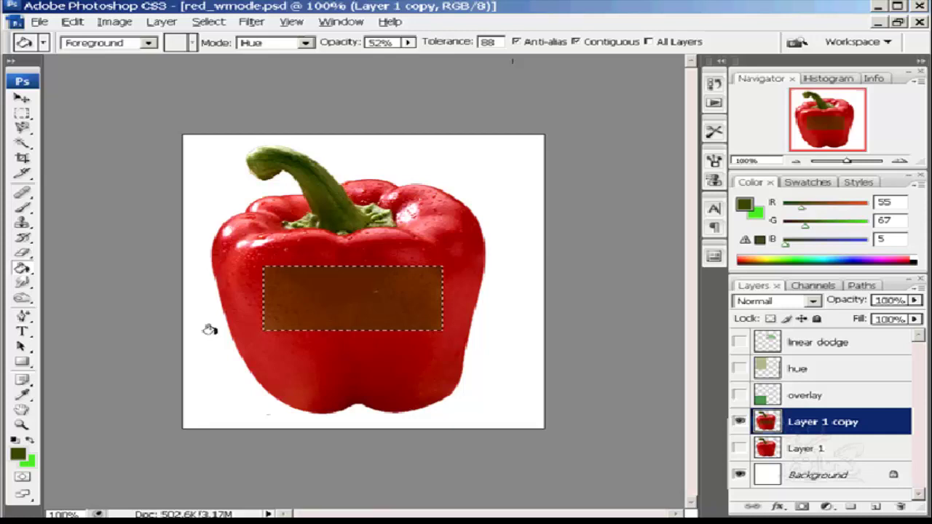
key(ctrl+z)
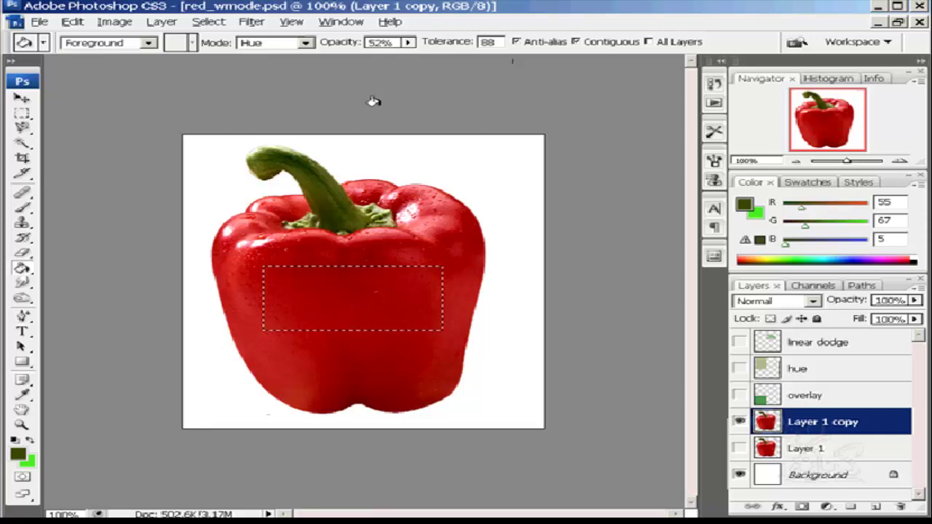
Raise the fill opacity to 100%, test the Hue fill again, and undo it.
mouse_move(408, 45)
mouse_down()
mouse_move(410, 59)
mouse_move(459, 61)
mouse_up()
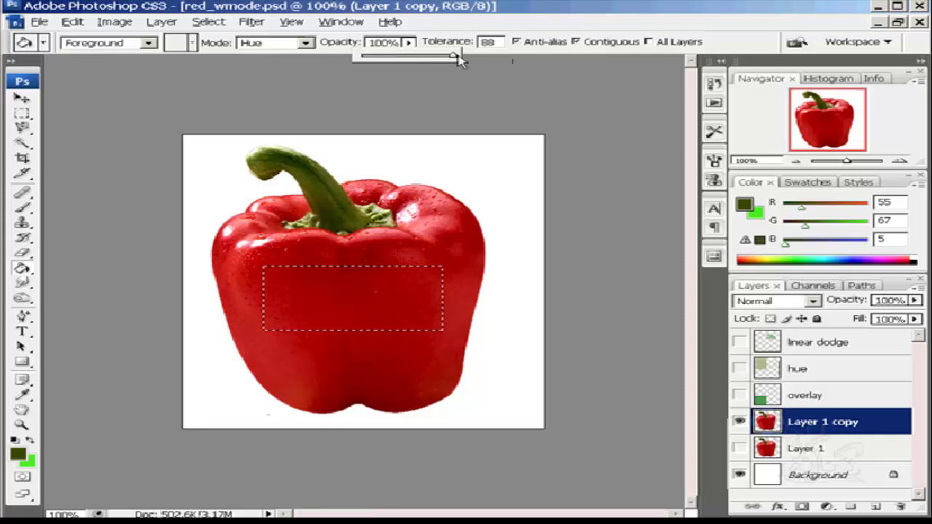
click(350, 277)
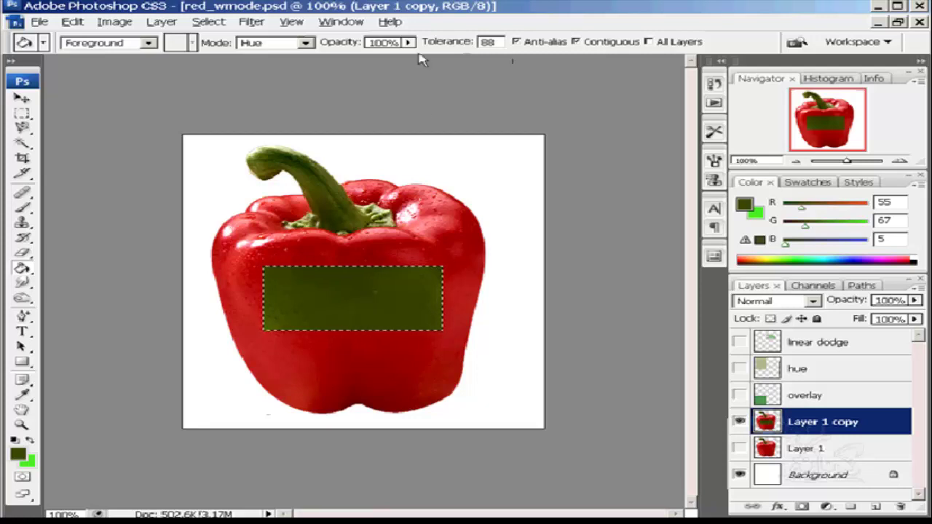
key(ctrl+z)
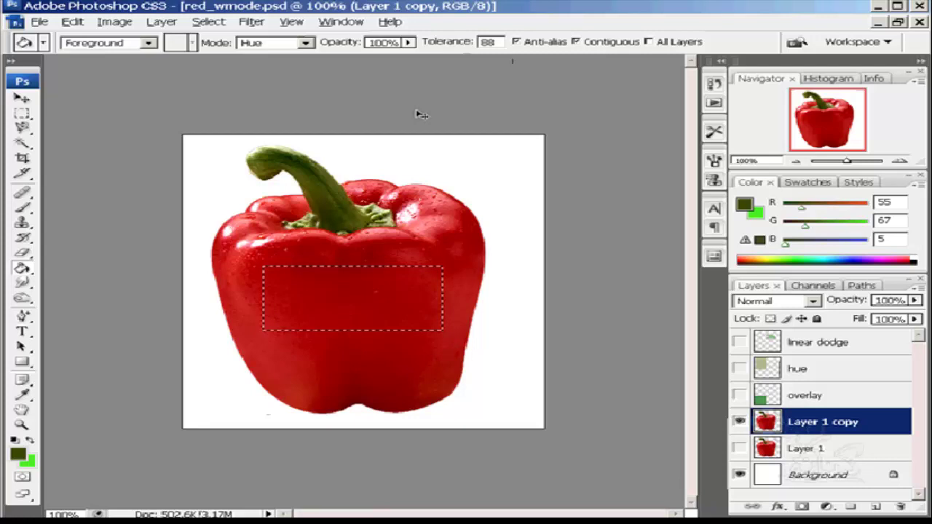
Set the bucket opacity to 75%, test a Hue fill in the rectangle, and undo it.
click(409, 43)
drag(408, 58, 385, 57)
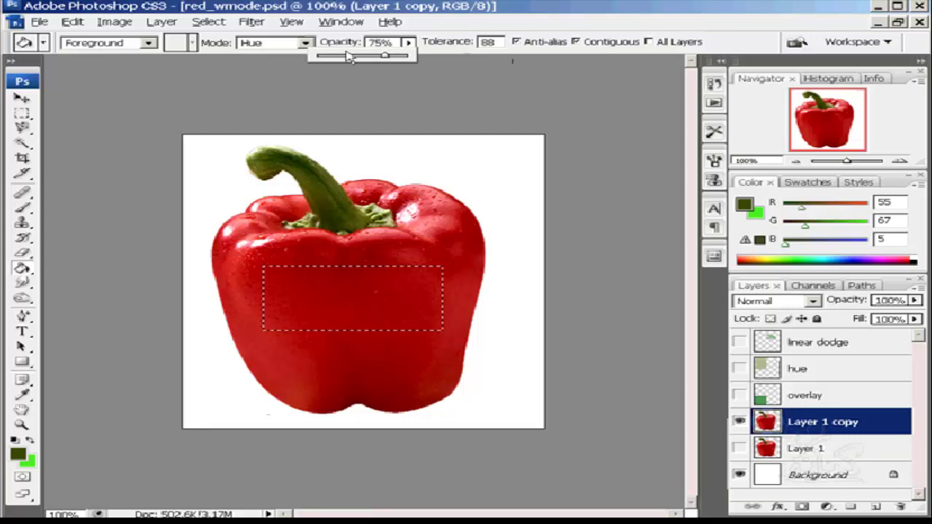
click(376, 252)
click(376, 253)
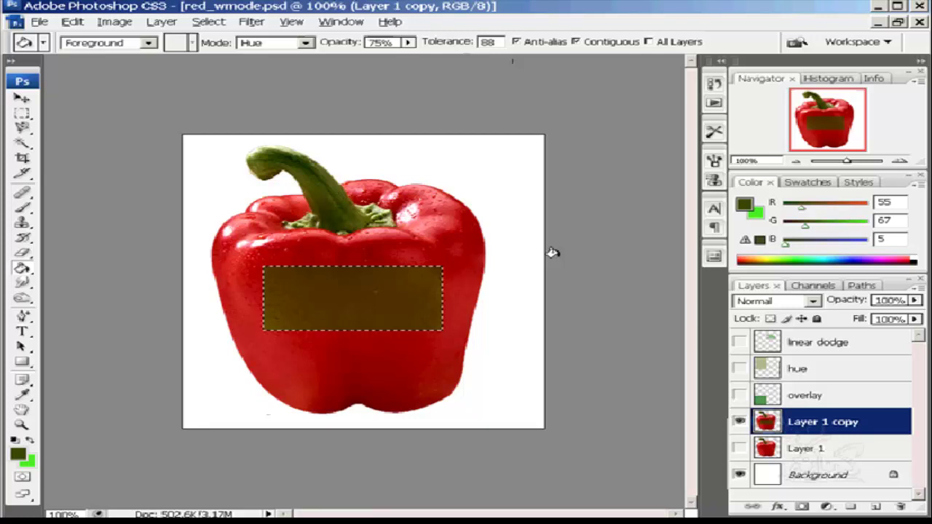
key(ctrl+z)
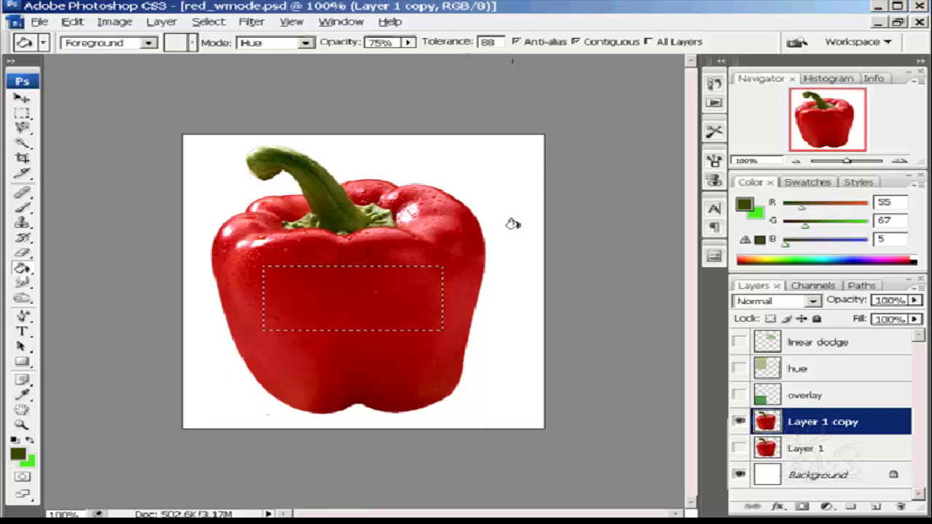
click(306, 42)
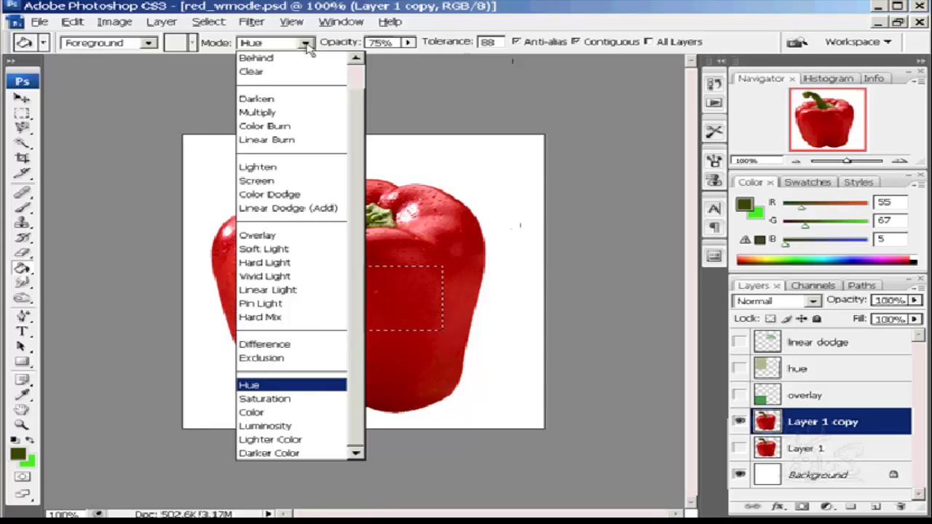
Switch the fill mode to Color, fill the rectangle, and set opacity to 100%.
click(284, 415)
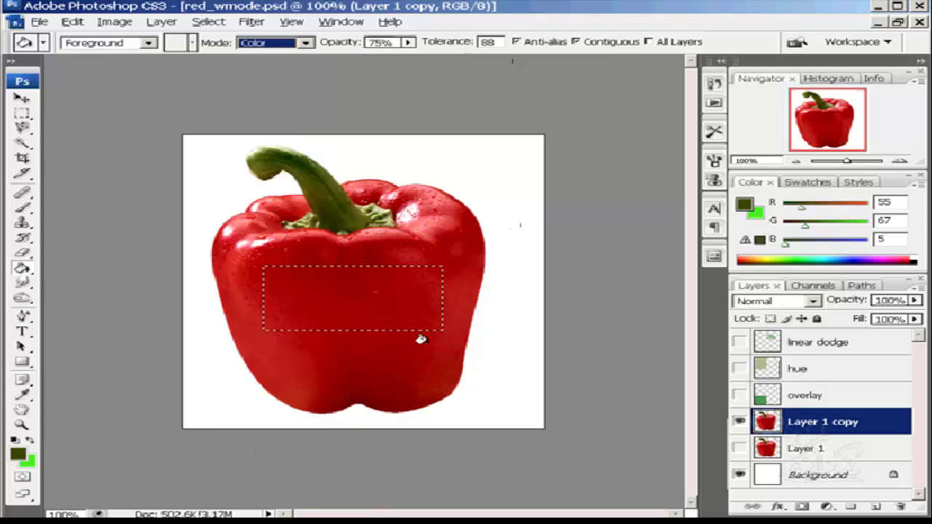
click(302, 291)
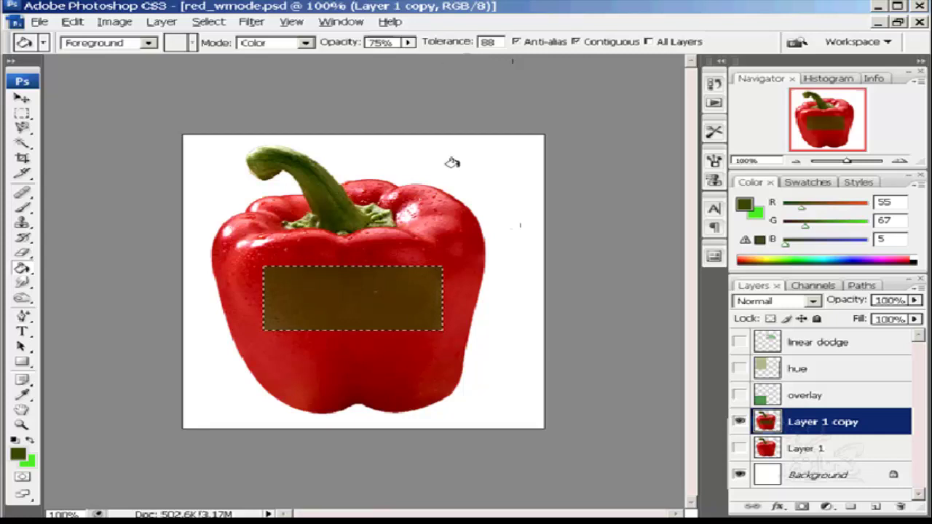
click(407, 43)
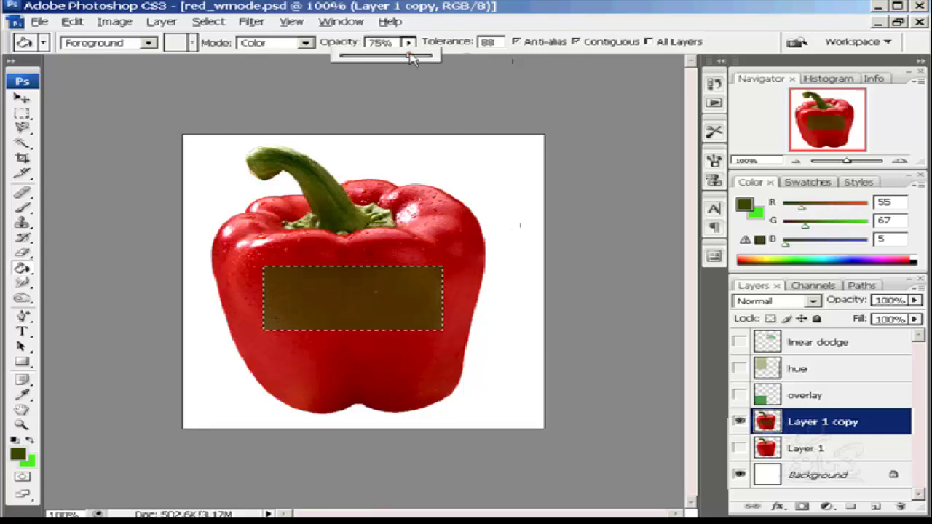
drag(410, 57, 433, 58)
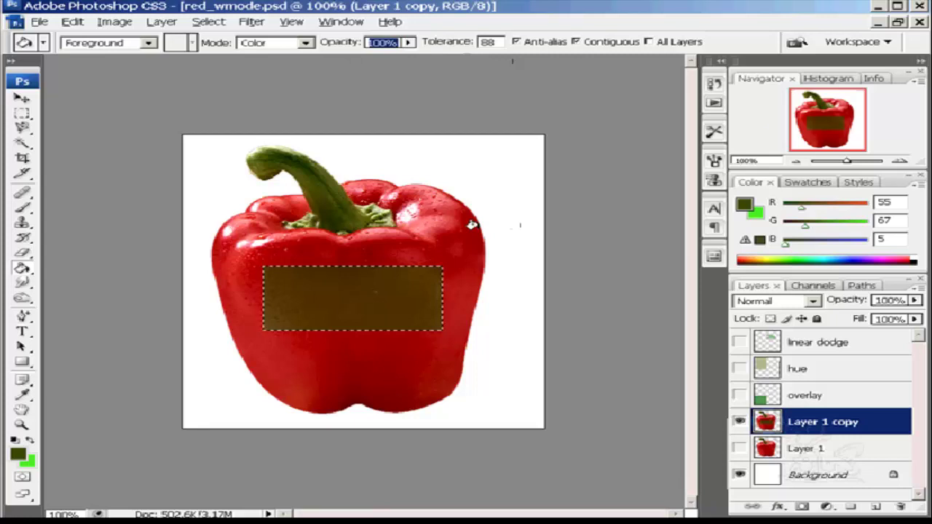
Step back in History, retry the olive Color fill at 100%, and undo it.
click(714, 86)
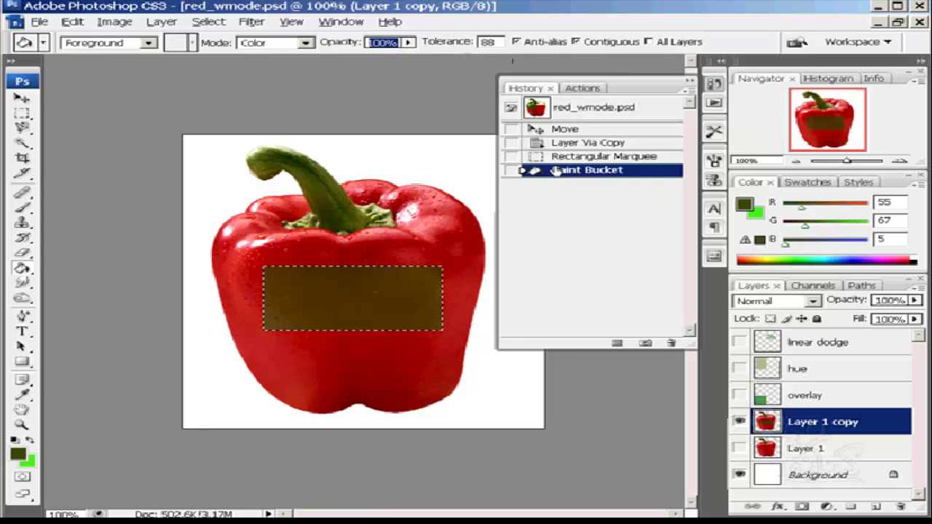
key(ctrl+z)
click(691, 106)
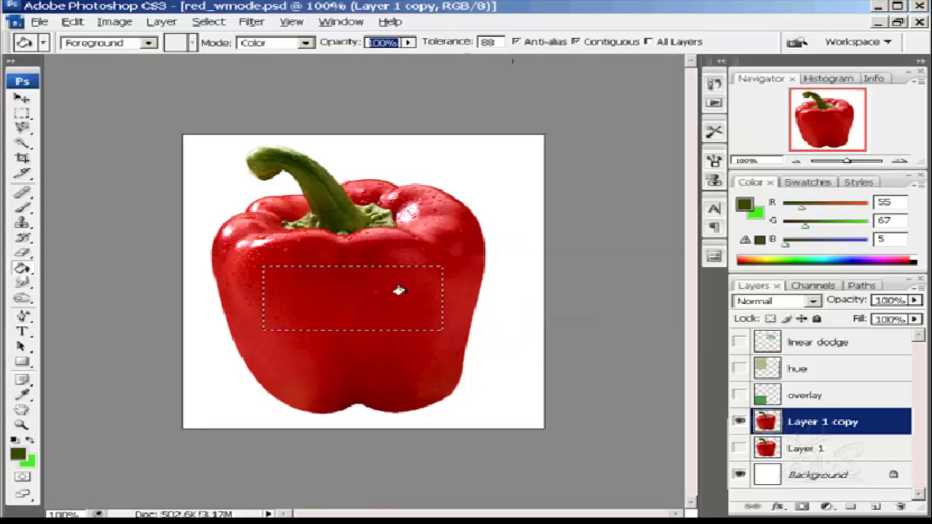
click(304, 284)
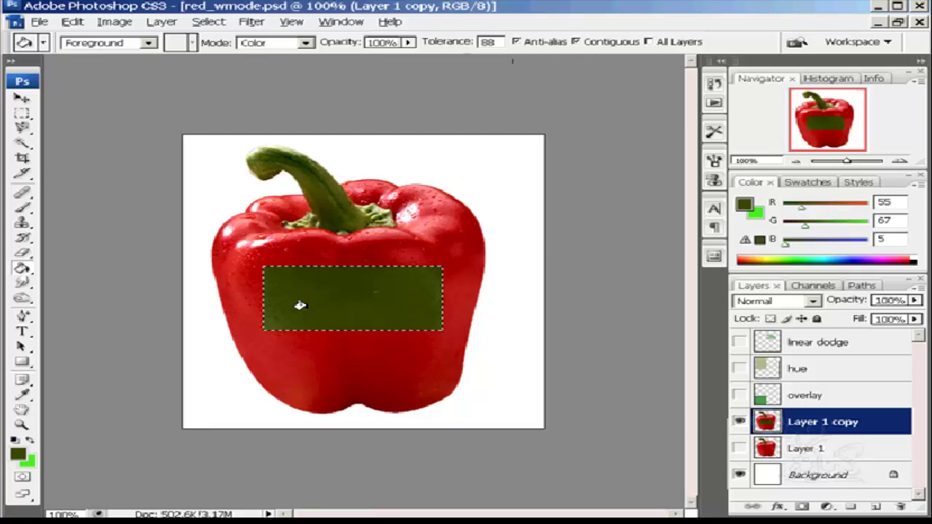
key(ctrl+z)
click(305, 42)
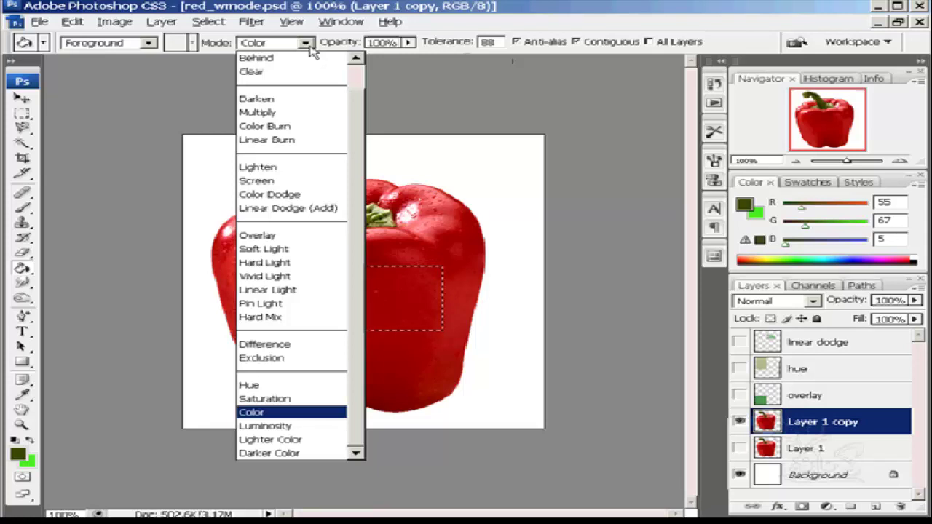
Try a Hard Light fill in the selection and undo it.
click(327, 268)
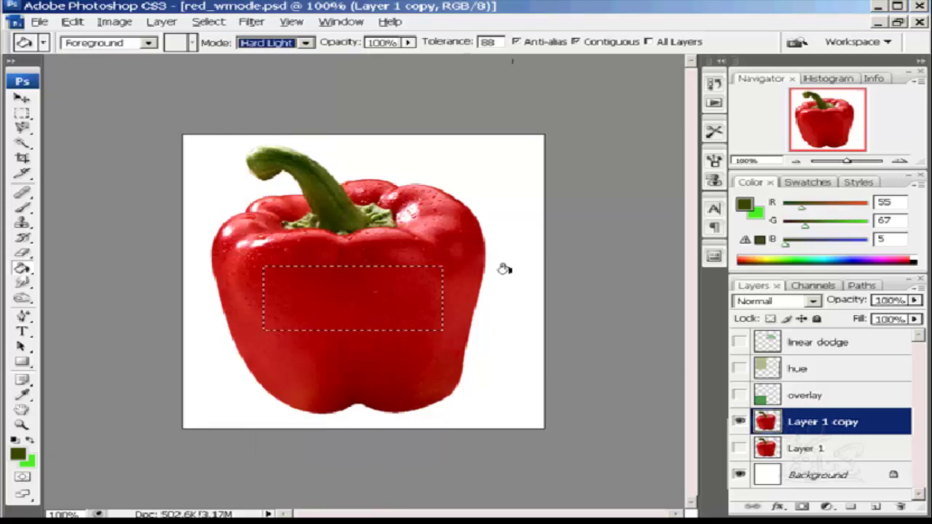
click(315, 281)
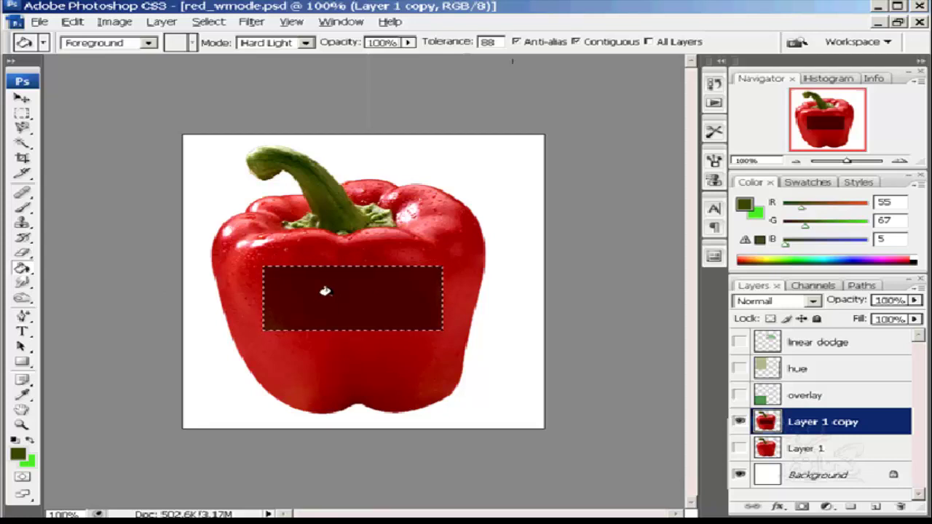
click(325, 289)
key(ctrl+z)
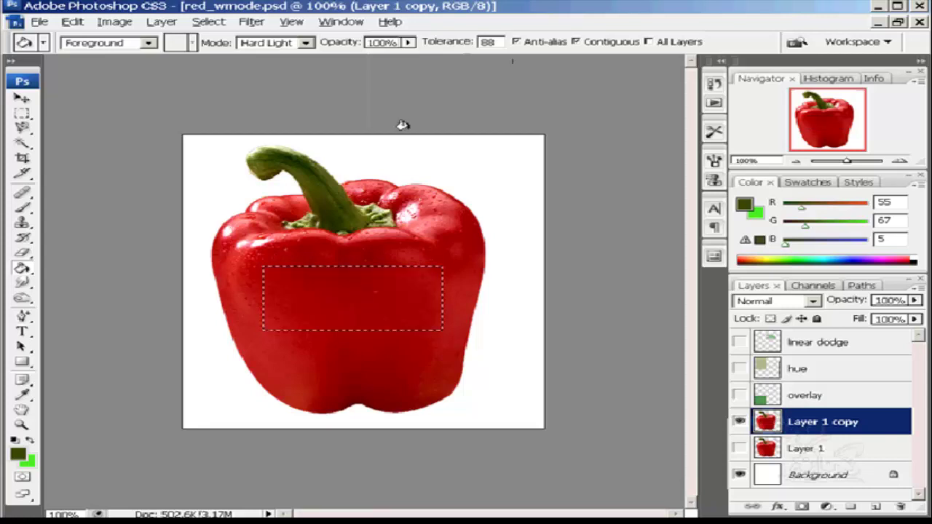
Lower the fill opacity to 30% and fill the selection in Hard Light.
click(408, 43)
drag(413, 64, 346, 59)
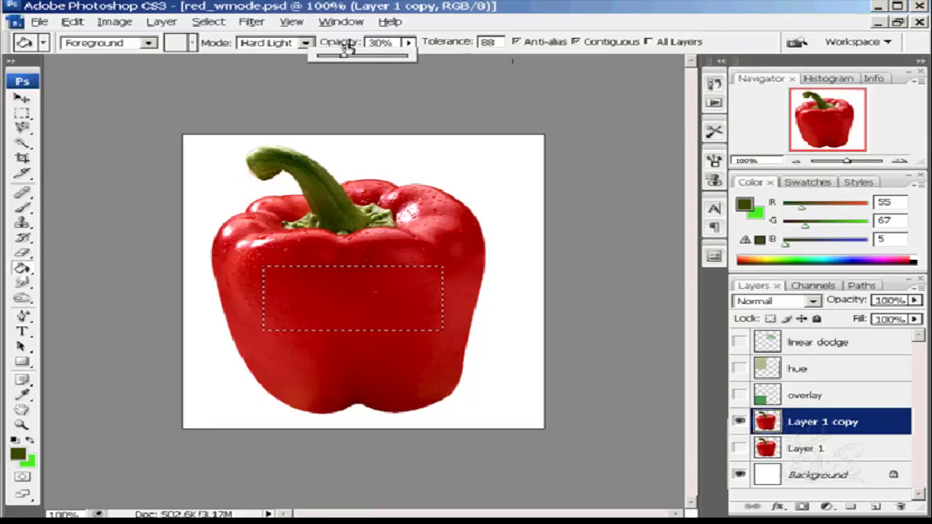
click(346, 46)
click(318, 285)
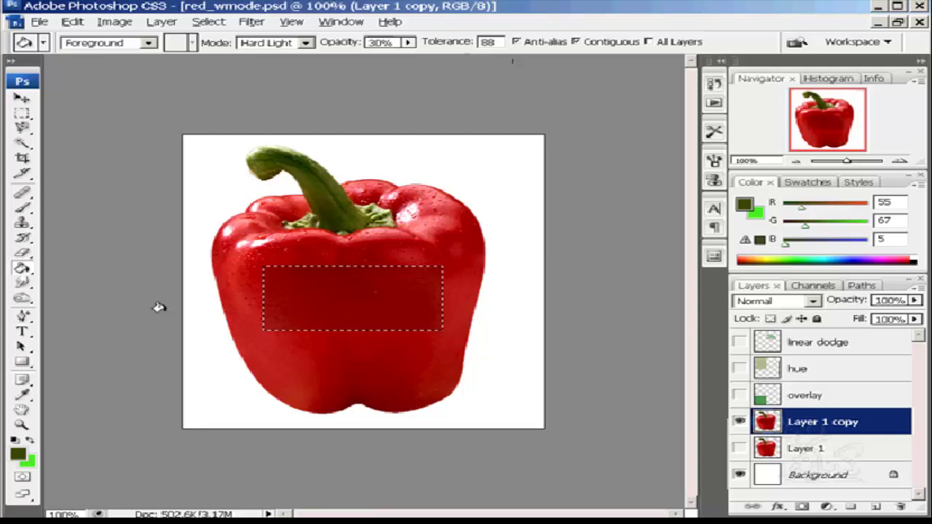
Revert to the Rectangular Marquee history state, deselect with Ctrl+D, and switch to the Brush tool.
click(714, 86)
click(565, 157)
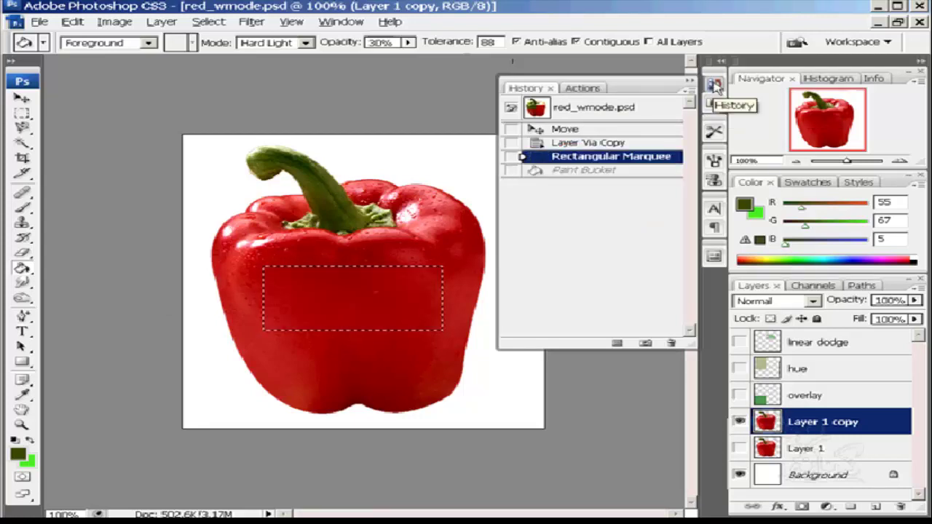
click(714, 84)
key(ctrl+d)
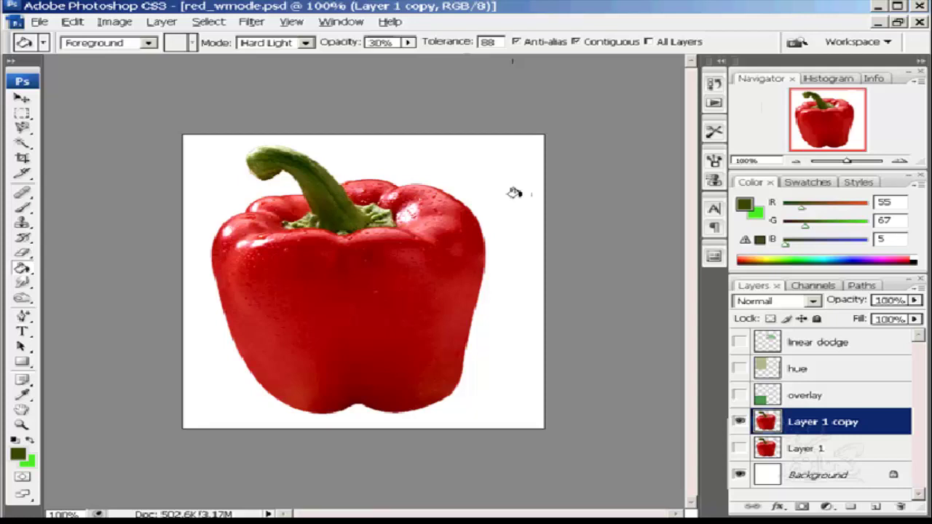
click(24, 209)
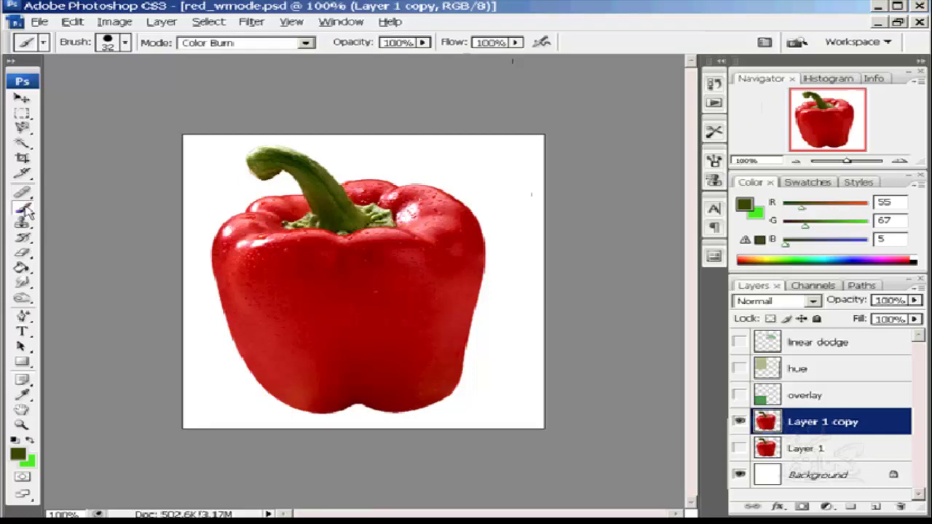
click(306, 44)
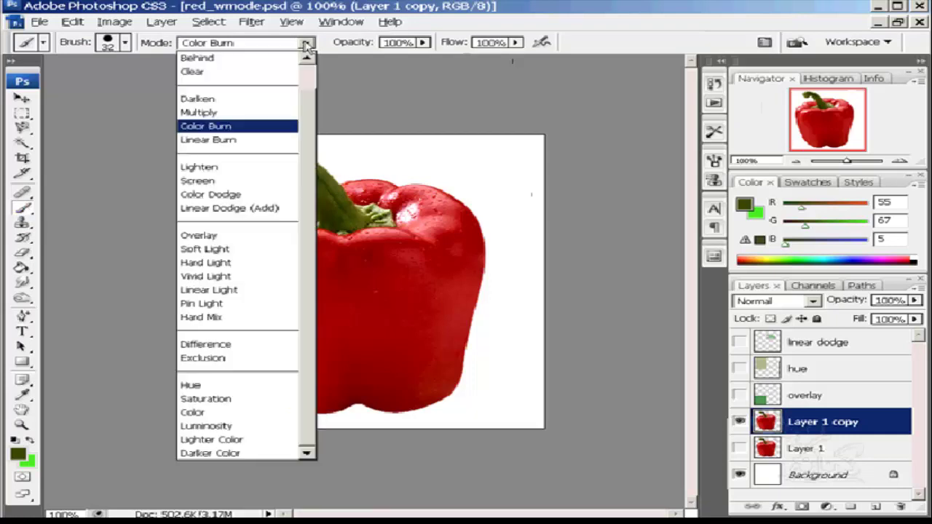
With the brush in Color Burn mode, paint strokes across the pepper's middle and lower half.
drag(310, 105, 312, 71)
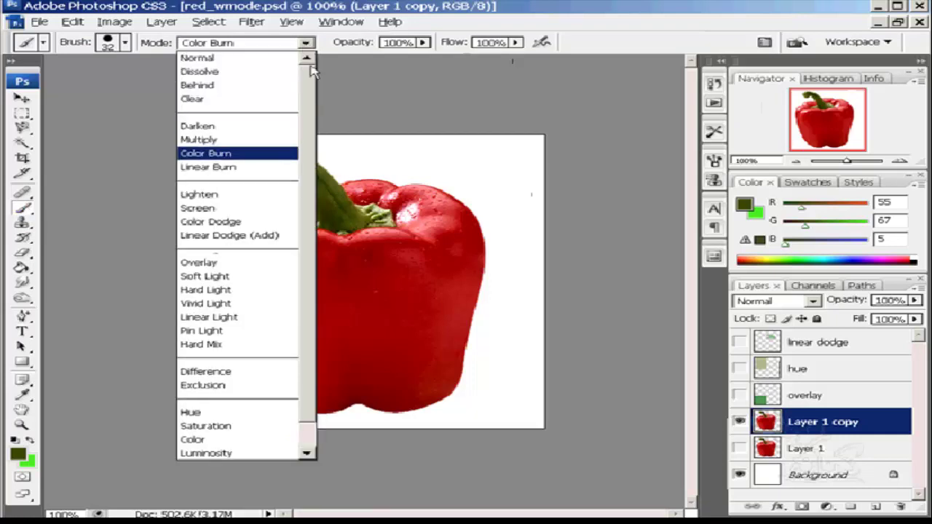
scroll(312, 71, down, 1)
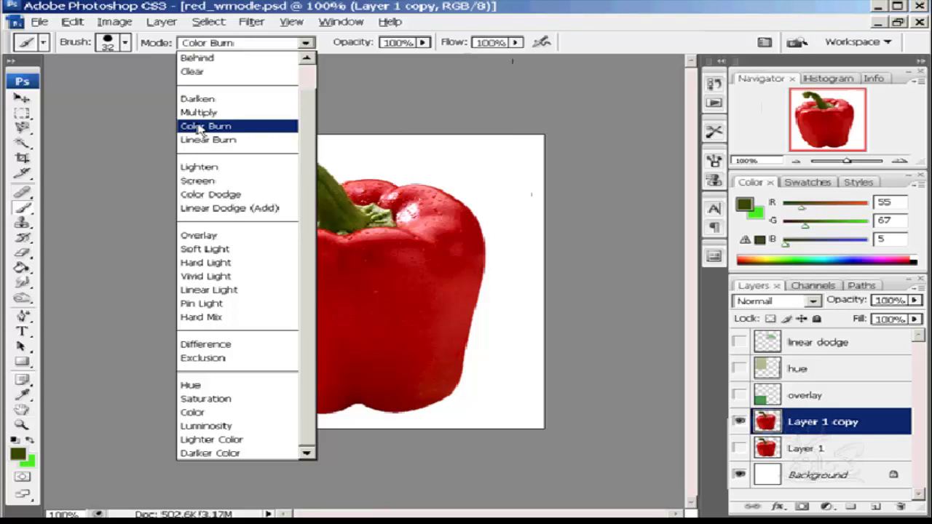
click(200, 128)
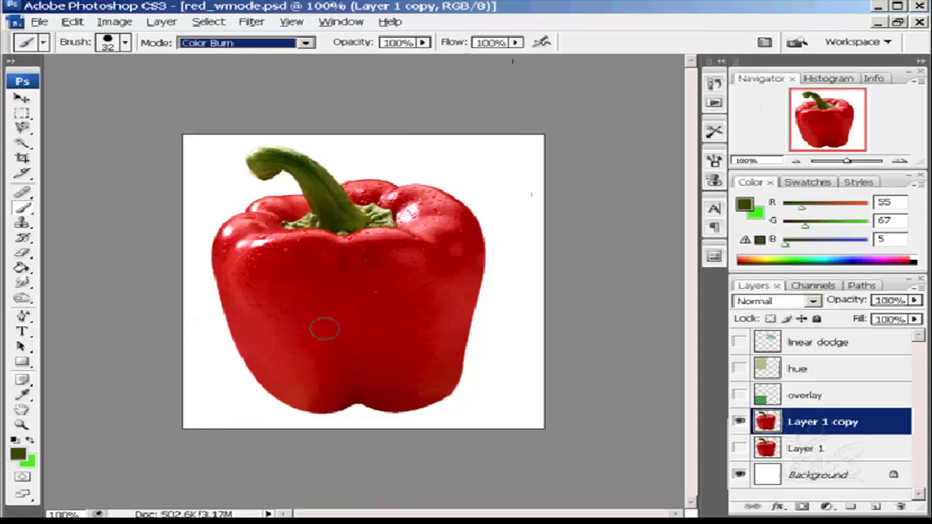
click(465, 276)
mouse_move(464, 276)
mouse_down()
mouse_move(256, 325)
mouse_move(222, 321)
mouse_up()
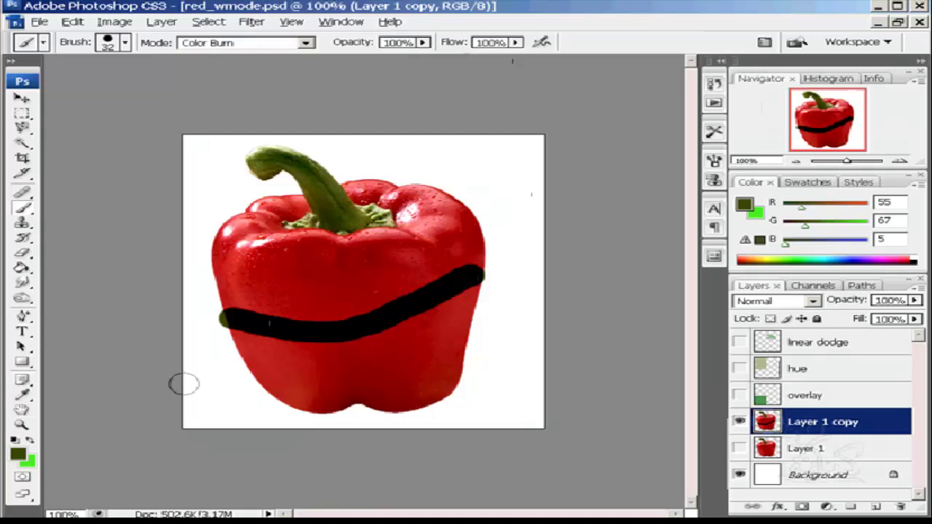
mouse_move(181, 380)
mouse_down()
mouse_move(273, 363)
mouse_move(426, 353)
mouse_move(517, 315)
mouse_up()
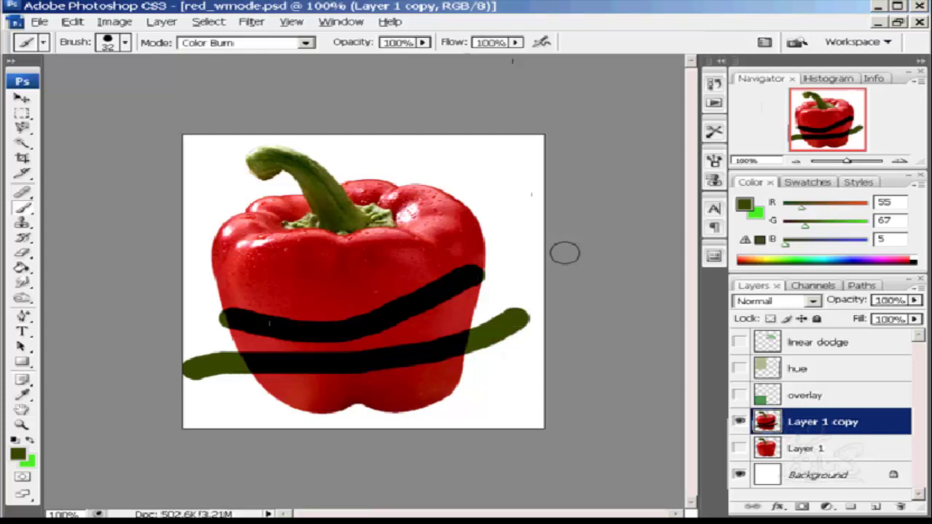
Revert history to the Rectangular Marquee state, removing both strokes and restoring the selection.
click(715, 86)
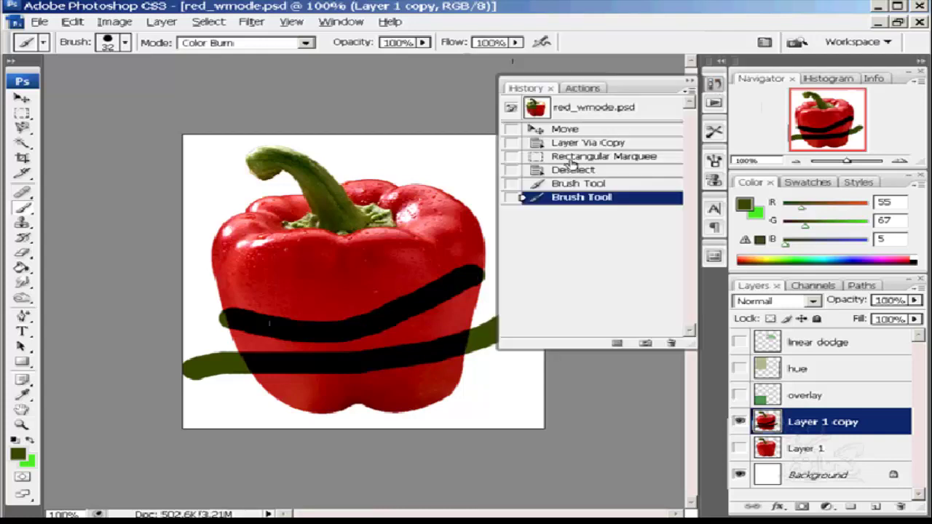
click(567, 157)
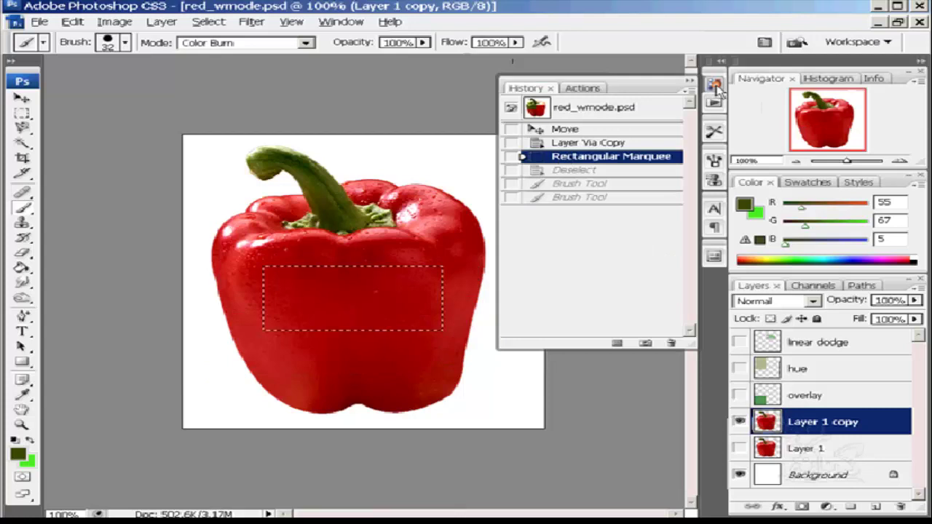
click(715, 85)
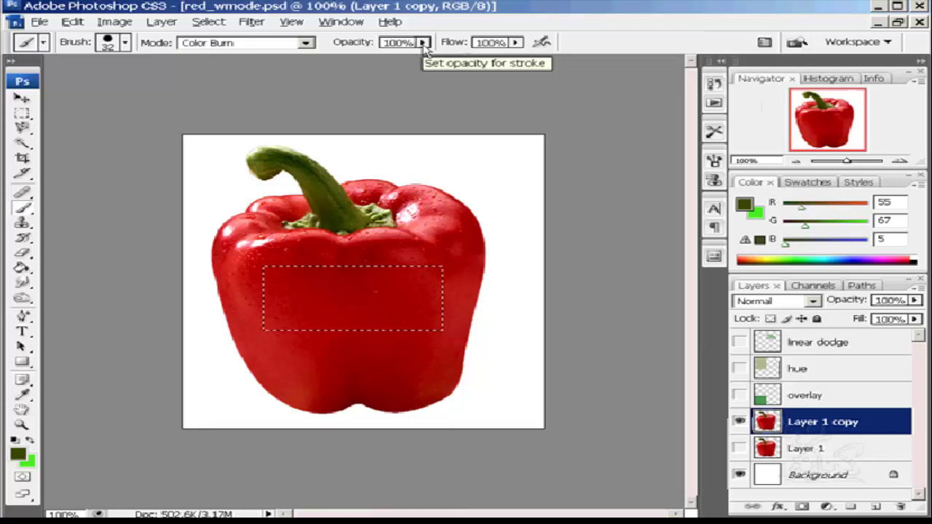
Lower brush opacity to 30%, try Color Burn strokes inside the selection, then undo them.
drag(351, 48, 291, 48)
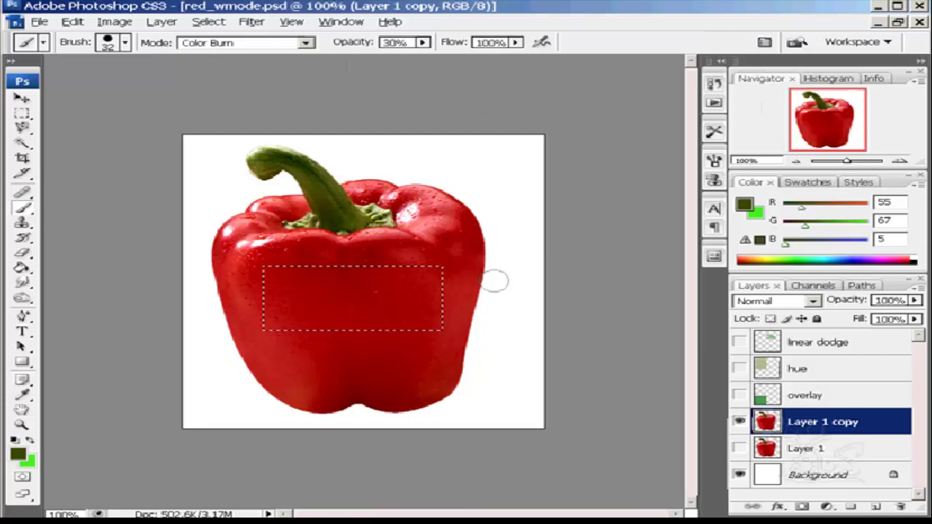
mouse_move(510, 232)
mouse_down()
mouse_move(375, 303)
mouse_move(252, 279)
mouse_move(430, 268)
mouse_move(386, 298)
mouse_move(430, 324)
mouse_move(275, 294)
mouse_up()
key(ctrl+z)
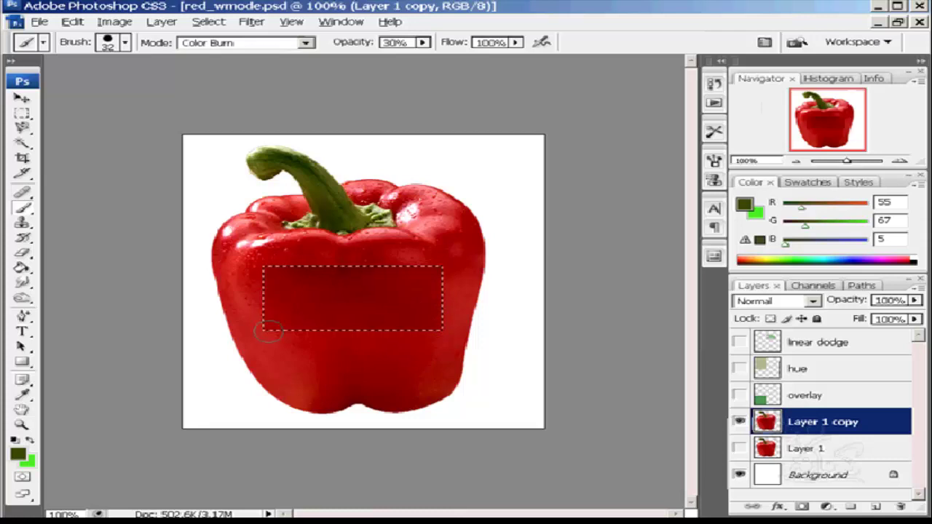
drag(393, 41, 381, 41)
click(357, 43)
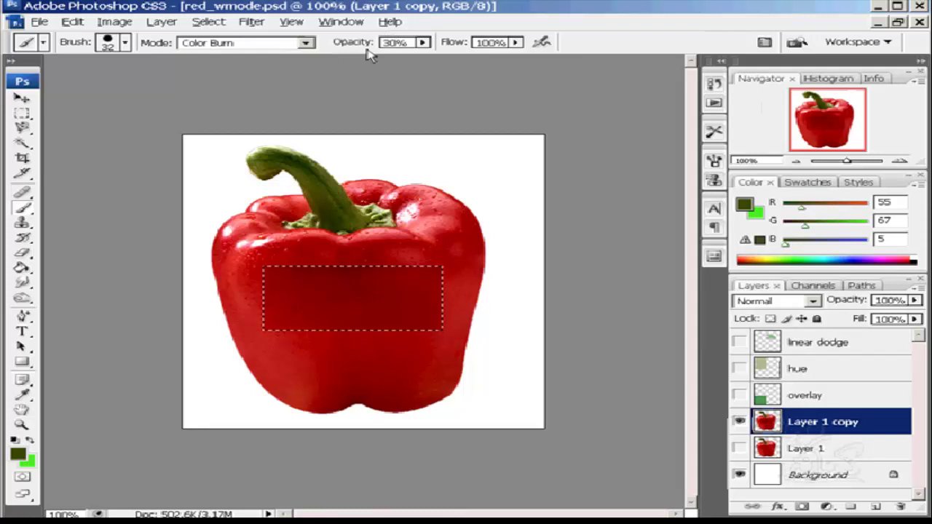
key(ctrl+z)
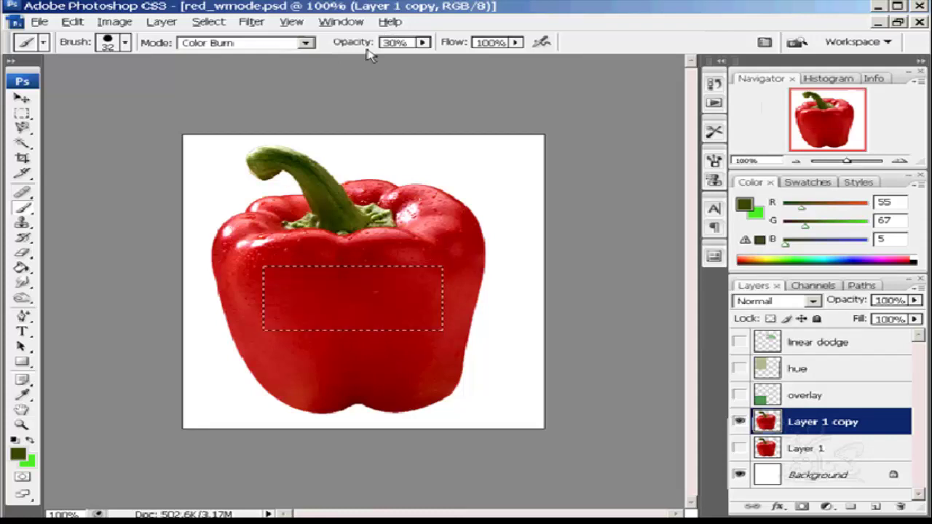
Lower the brush flow to 82%.
click(517, 43)
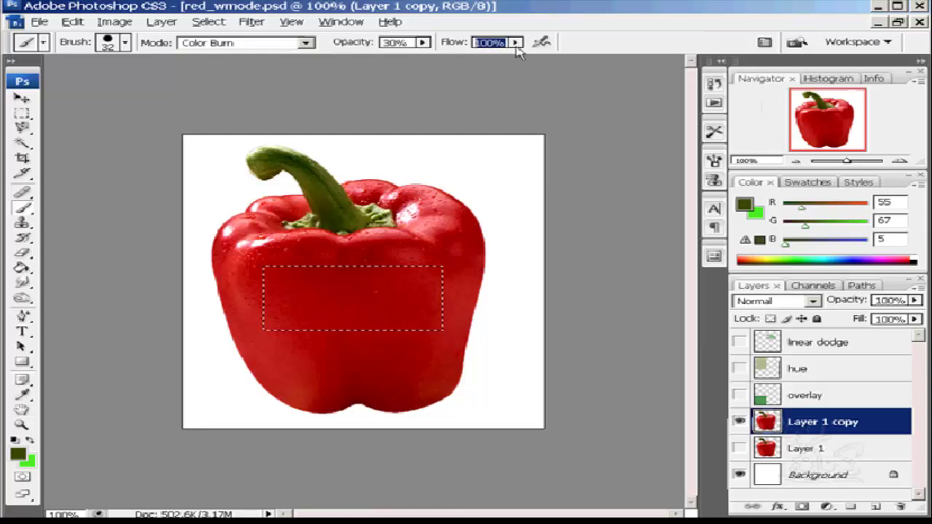
click(515, 44)
drag(462, 55, 388, 47)
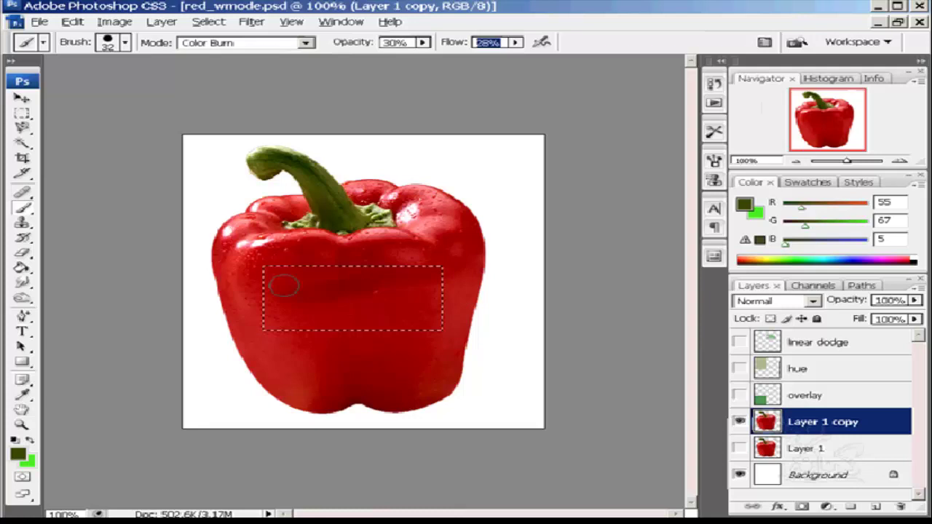
Darken the selected rectangle with Color Burn strokes across its top, middle, right and left.
drag(326, 272, 392, 279)
mouse_move(428, 286)
mouse_down()
mouse_move(254, 311)
mouse_move(430, 306)
mouse_up()
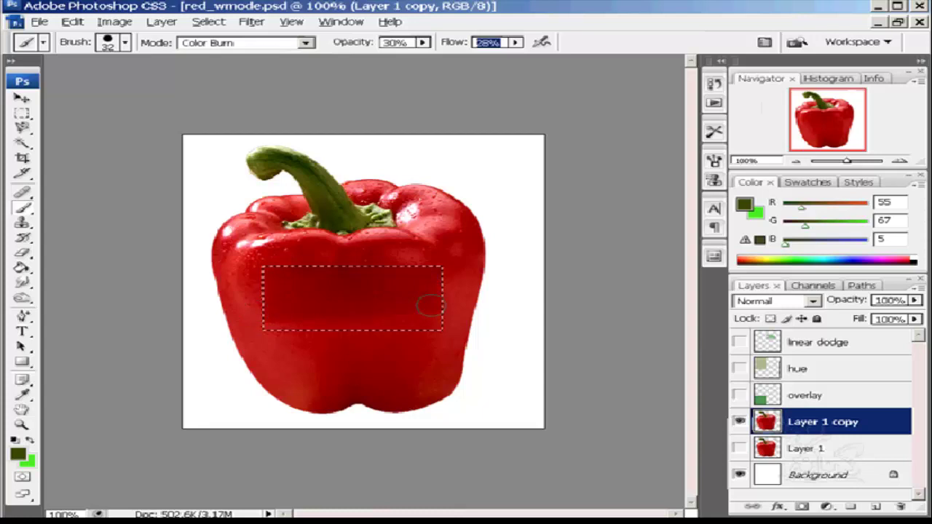
drag(429, 282, 363, 325)
drag(274, 279, 202, 312)
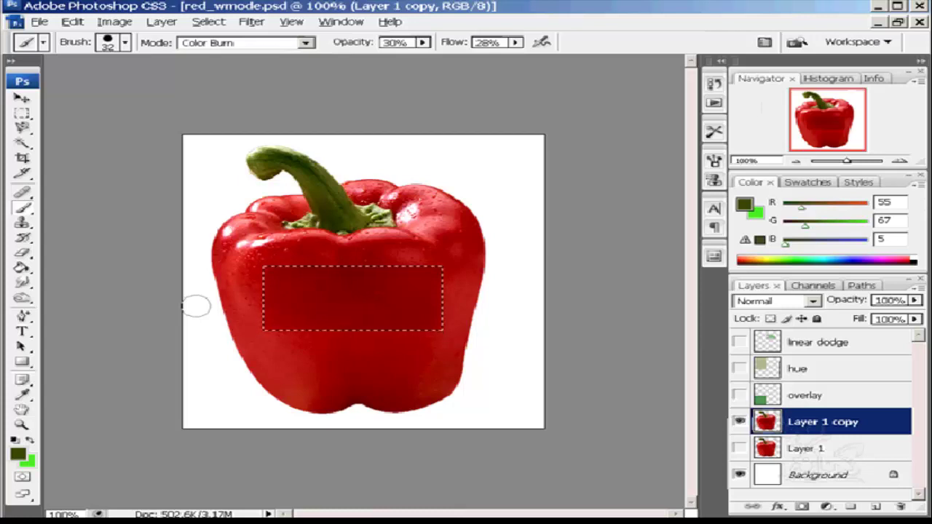
Revert history to the Rectangular Marquee state, removing the Color Burn strokes.
click(712, 85)
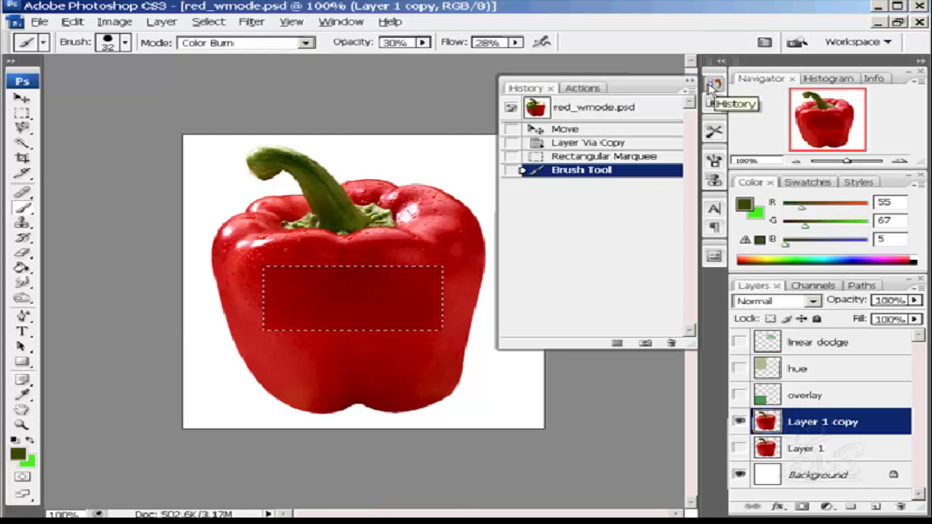
click(553, 152)
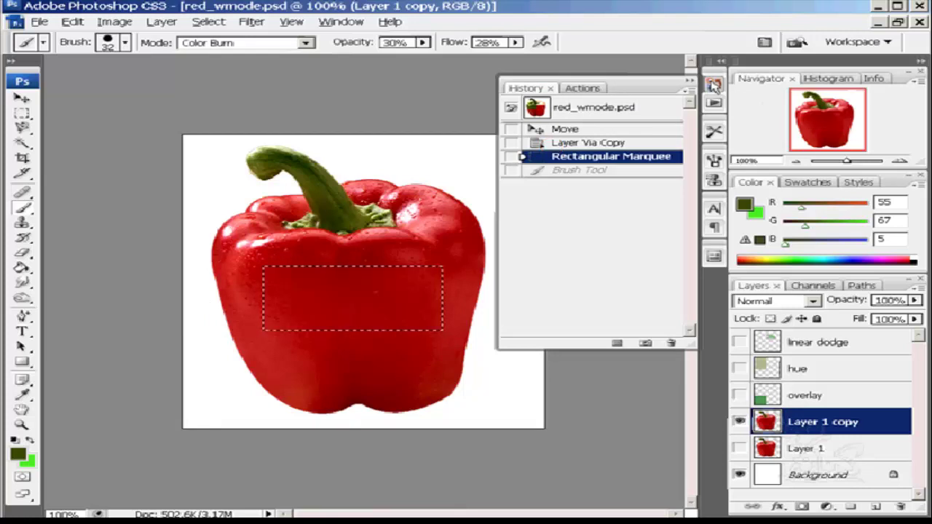
click(713, 85)
Switch the brush blend mode to Dissolve and speckle the selected rectangle with it.
click(306, 43)
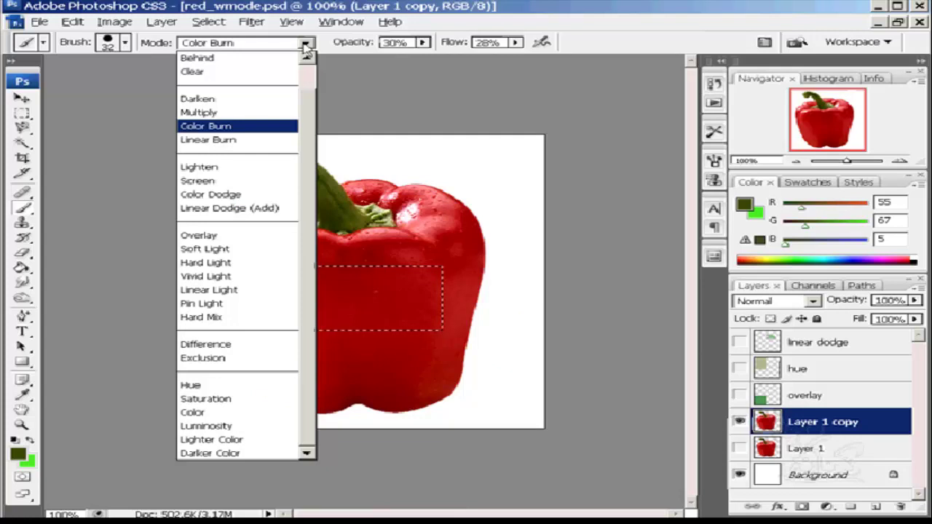
scroll(305, 101, up, 1)
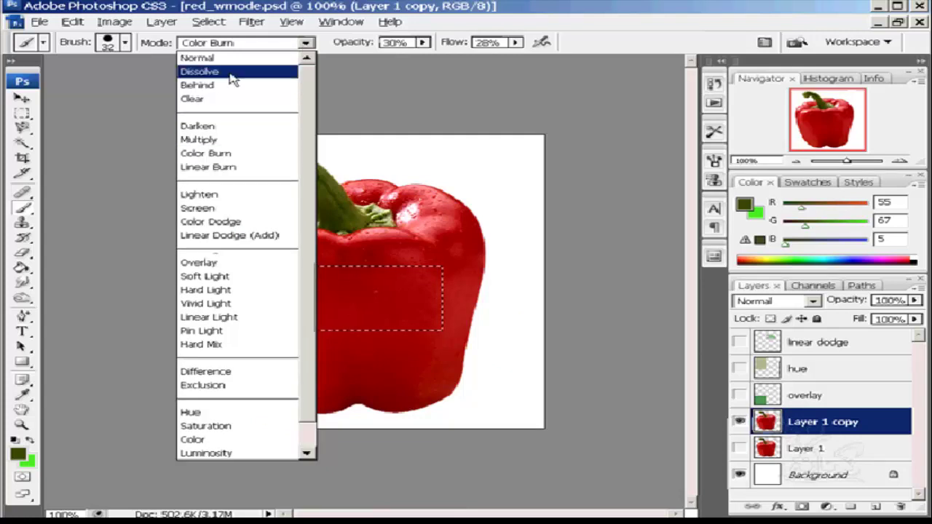
click(233, 76)
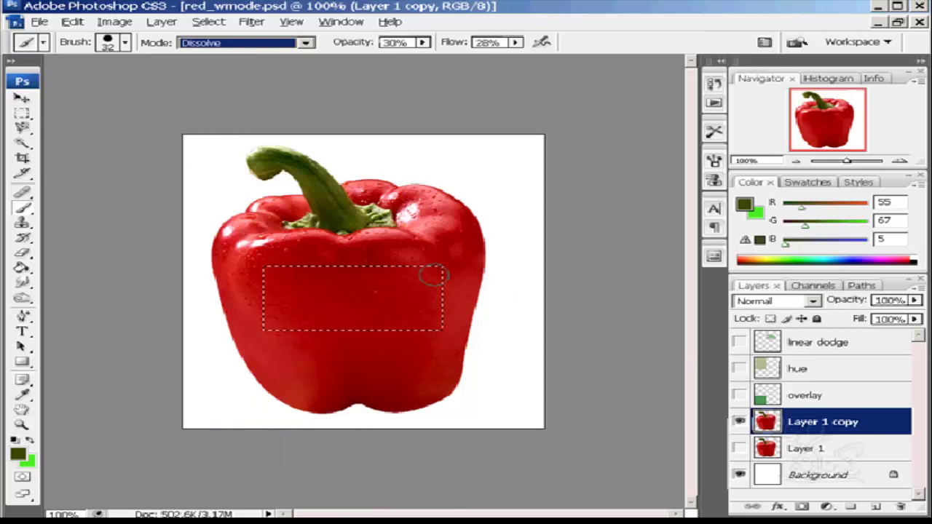
mouse_move(369, 276)
mouse_down()
mouse_move(415, 276)
mouse_move(405, 283)
mouse_move(425, 318)
mouse_move(435, 314)
mouse_up()
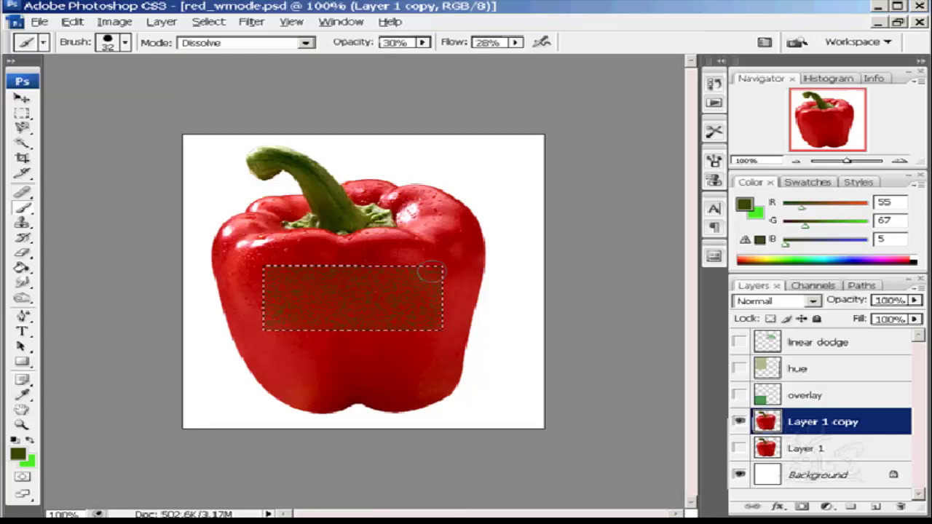
drag(274, 278, 173, 303)
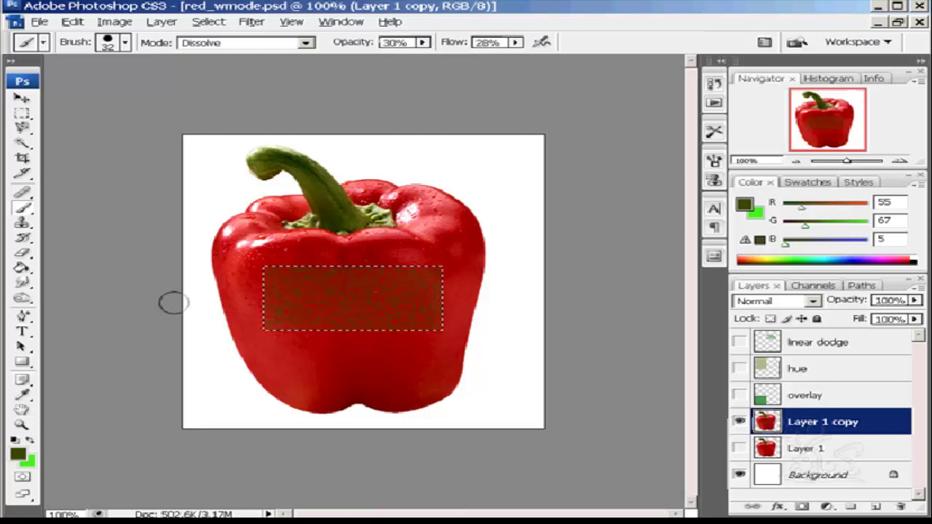
Revert to Rectangular Marquee to remove the Dissolve speckles, and show the linear dodge layer.
click(715, 85)
click(623, 155)
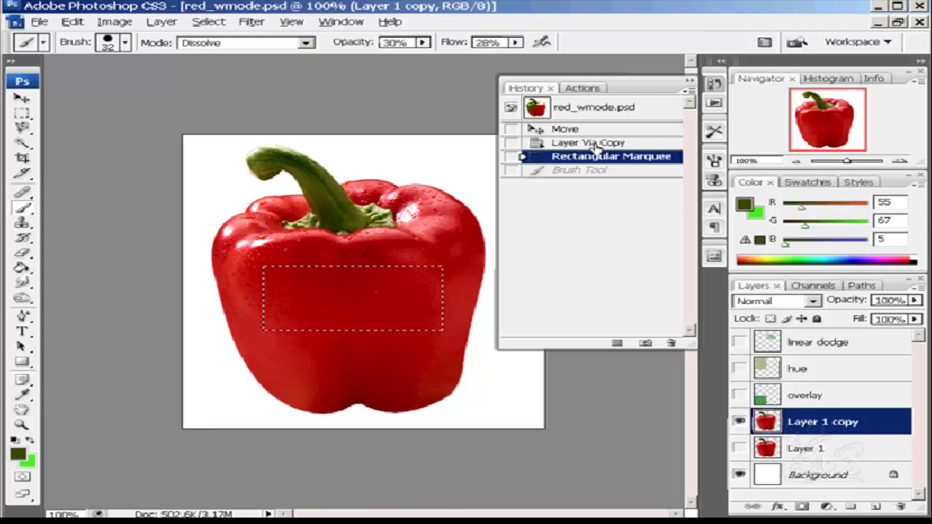
click(714, 86)
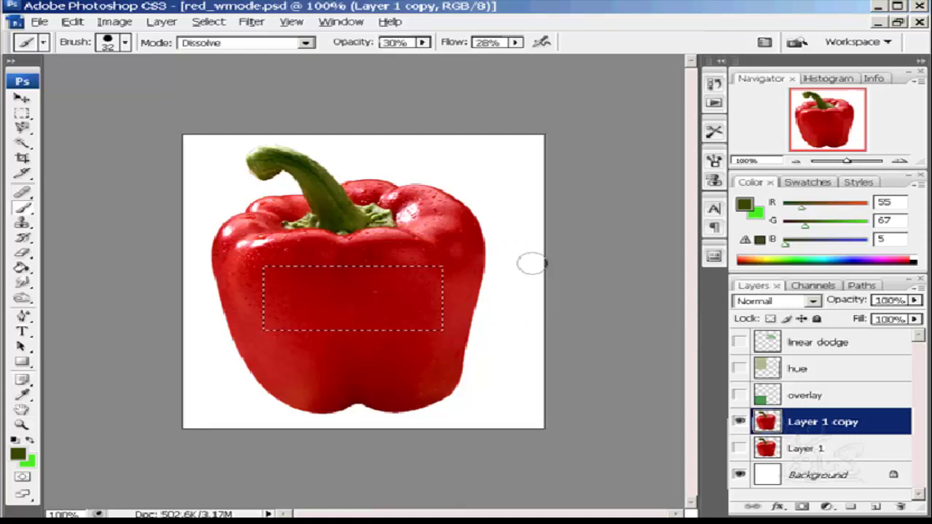
click(740, 342)
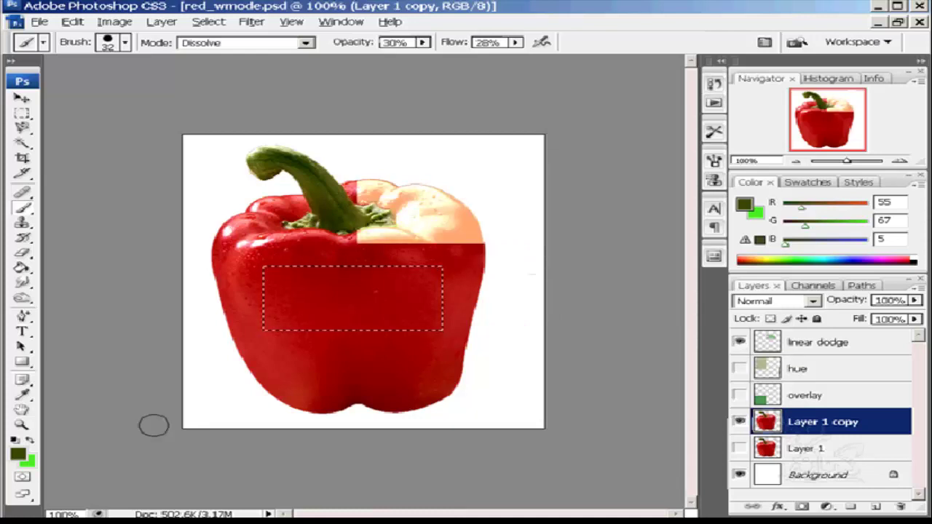
Set the brush blend mode to Hue and clear the rectangular selection.
click(295, 42)
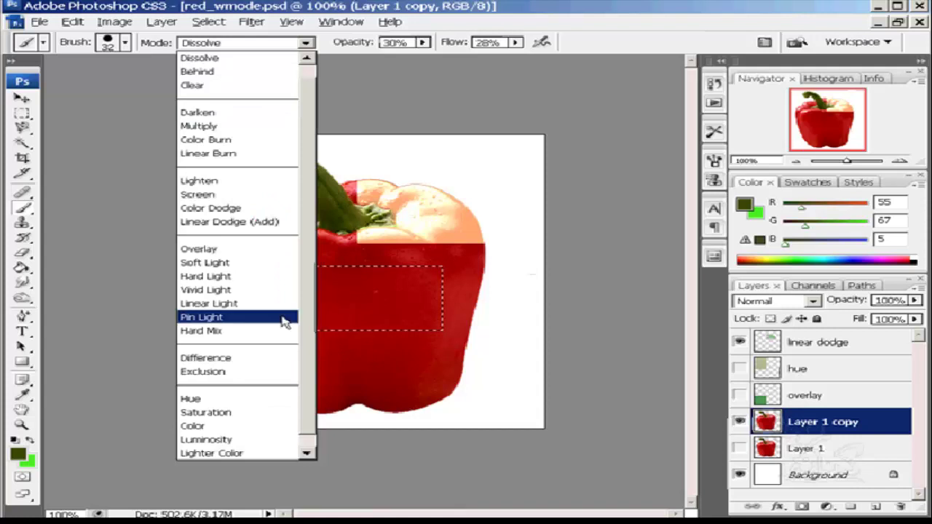
click(268, 397)
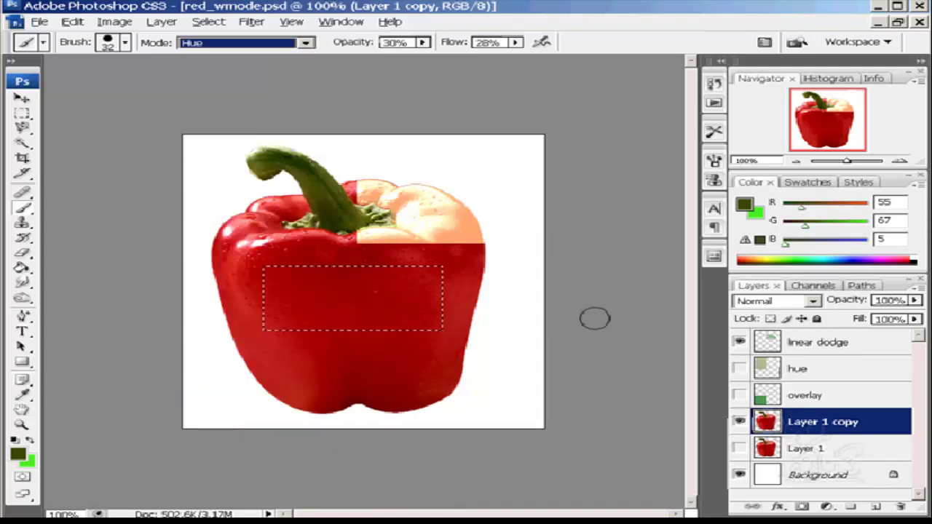
key(ctrl+d)
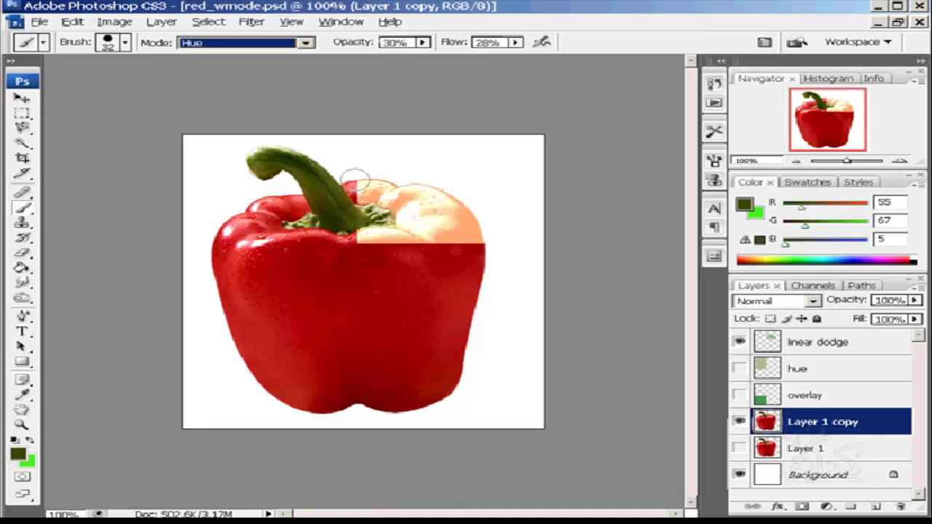
Paint Hue strokes over the stem, lower left, top of the image and top-right edge.
mouse_move(349, 153)
mouse_down()
mouse_move(375, 189)
mouse_move(268, 165)
mouse_move(417, 245)
mouse_move(175, 287)
mouse_move(270, 368)
mouse_move(190, 358)
mouse_move(459, 399)
mouse_up()
mouse_move(270, 386)
mouse_down()
mouse_move(214, 389)
mouse_move(133, 428)
mouse_up()
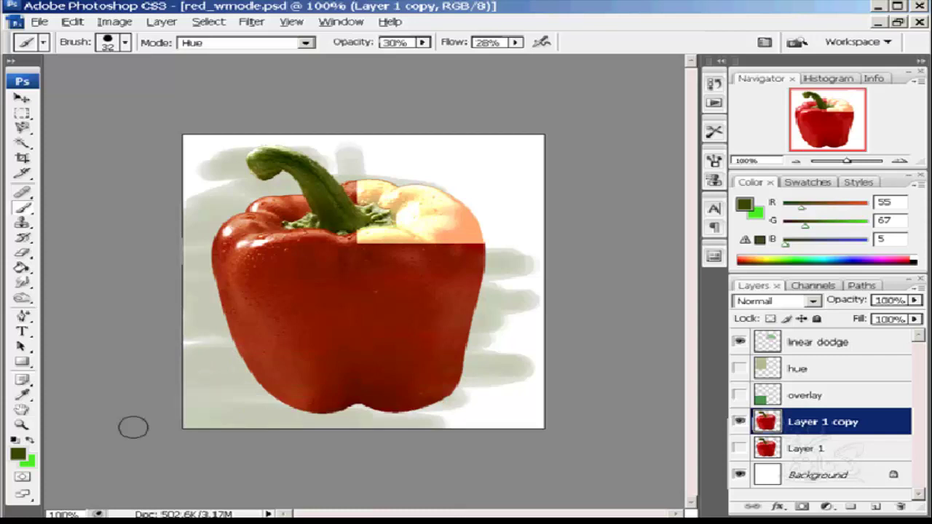
mouse_move(186, 172)
mouse_down()
mouse_move(439, 161)
mouse_move(475, 186)
mouse_move(596, 223)
mouse_move(554, 292)
mouse_move(533, 412)
mouse_move(557, 267)
mouse_up()
mouse_move(370, 149)
mouse_down()
mouse_move(547, 169)
mouse_move(359, 283)
mouse_move(527, 348)
mouse_up()
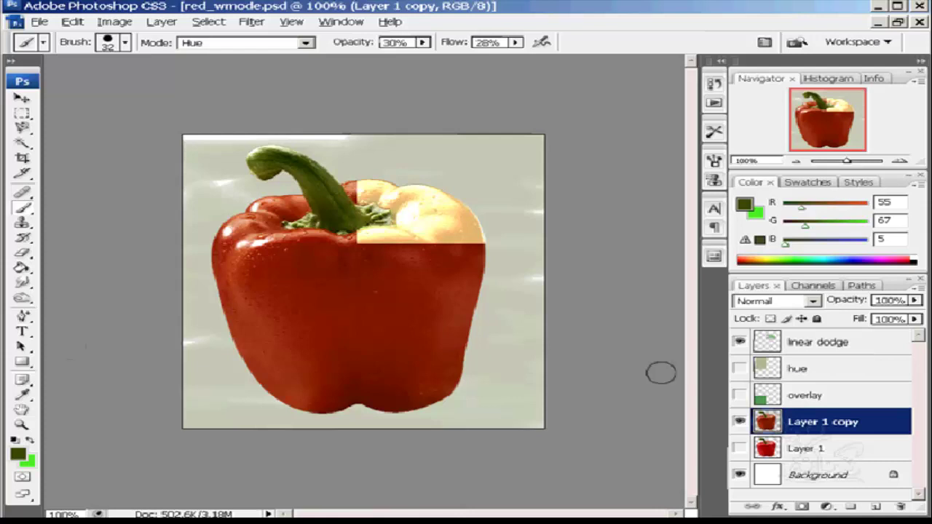
Revert the Hue strokes to the Rectangular Marquee state, deselect, and select the linear dodge layer.
click(715, 85)
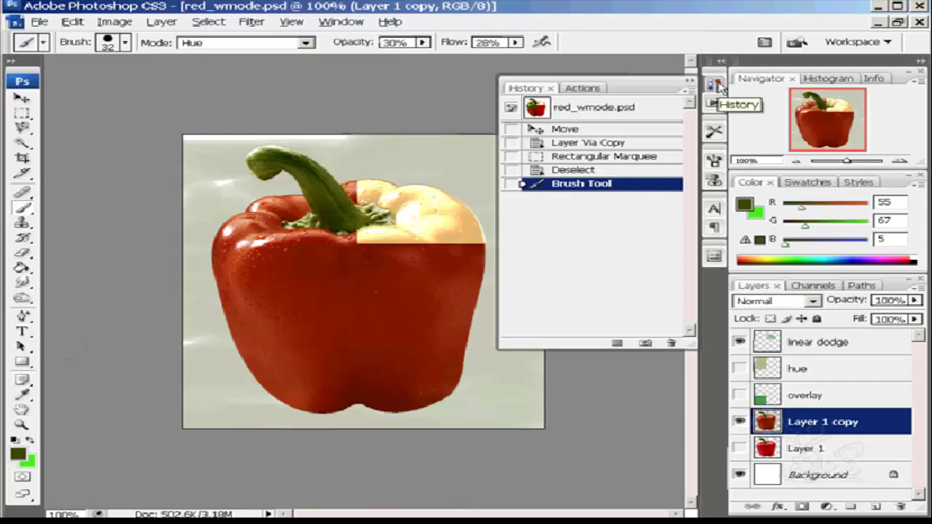
click(582, 157)
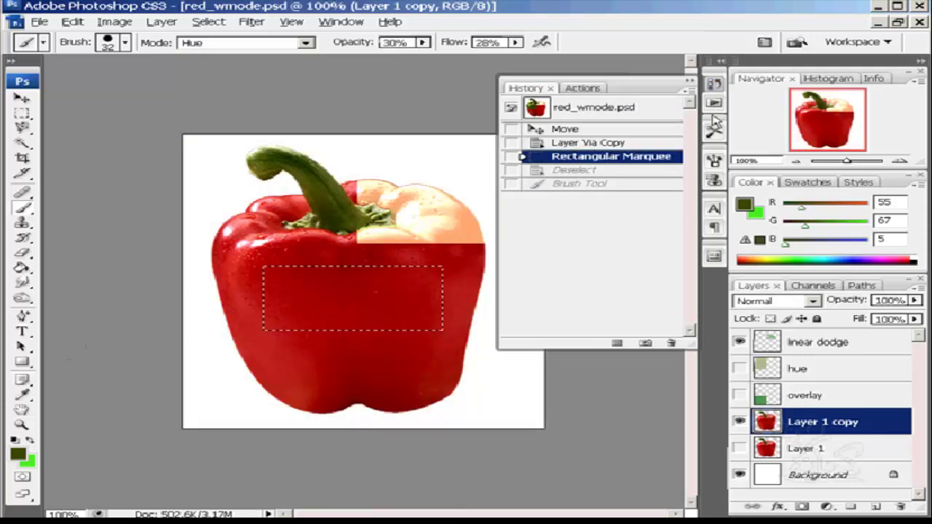
click(575, 209)
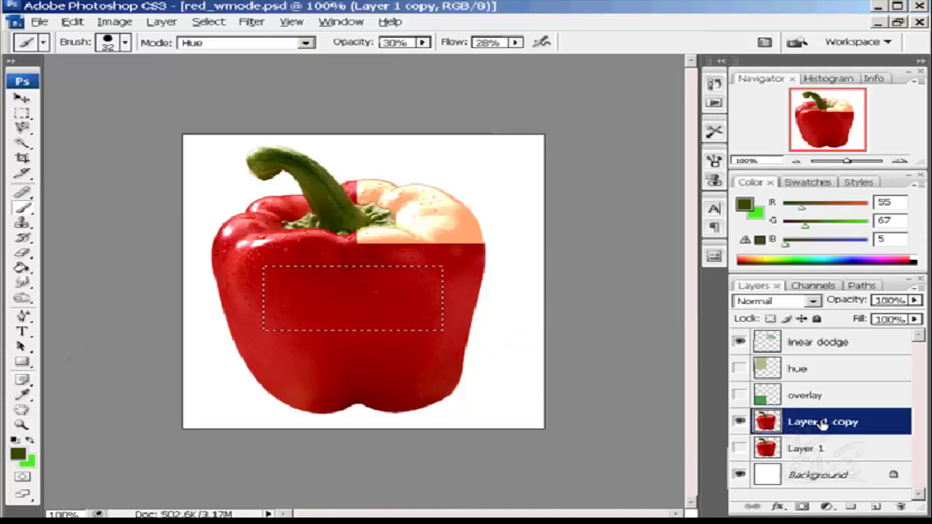
key(ctrl+d)
click(818, 344)
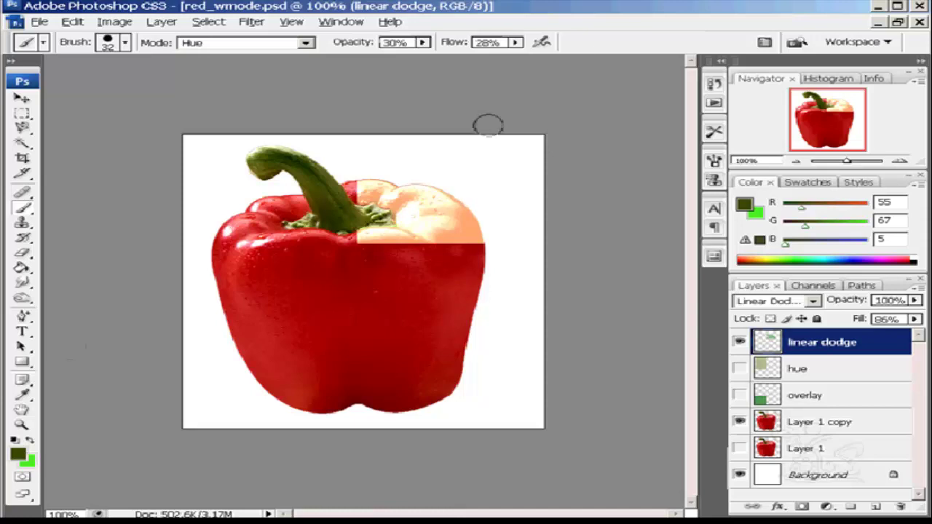
Raise brush flow and opacity to 100% and paint the pepper orange on the linear dodge layer.
click(516, 43)
drag(516, 45, 590, 65)
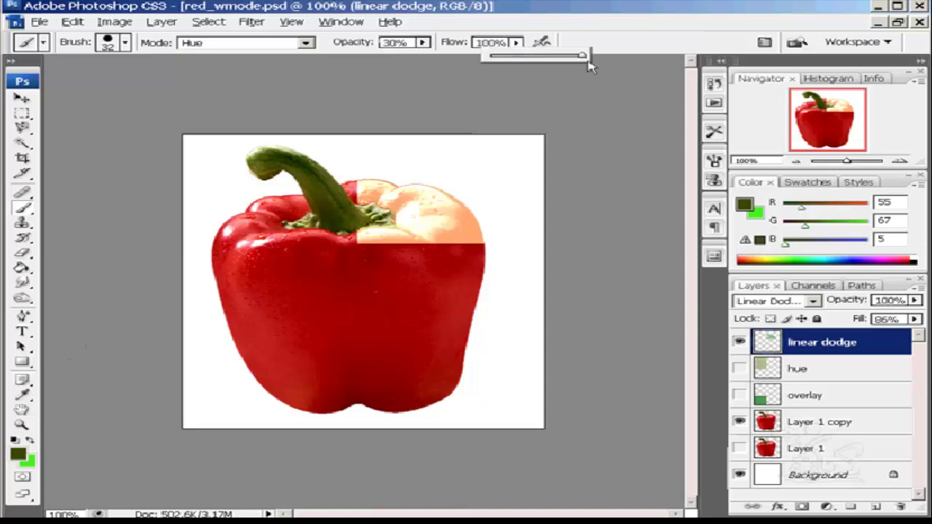
click(522, 45)
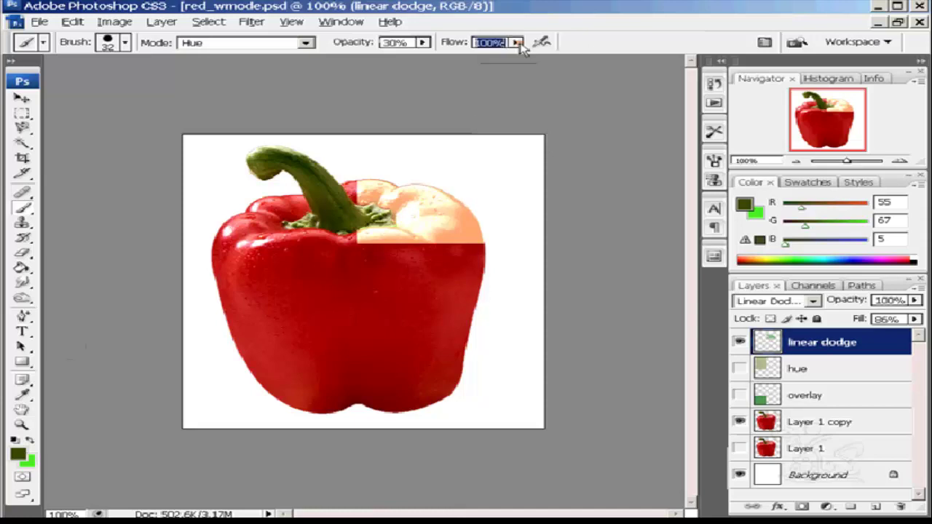
click(423, 43)
drag(419, 57, 570, 73)
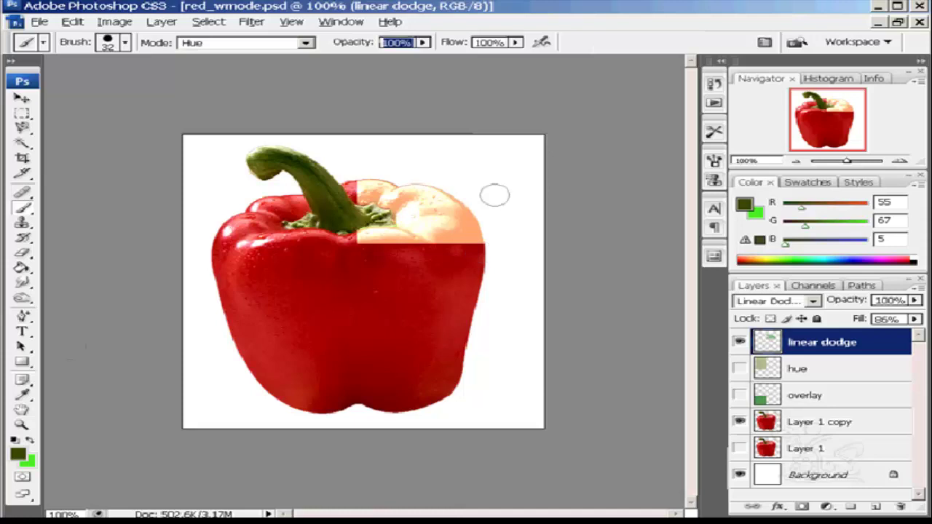
mouse_move(429, 197)
mouse_down()
mouse_move(319, 209)
mouse_move(382, 217)
mouse_move(302, 233)
mouse_move(320, 195)
mouse_move(266, 167)
mouse_move(312, 205)
mouse_move(275, 239)
mouse_move(331, 259)
mouse_move(204, 290)
mouse_move(321, 294)
mouse_move(478, 251)
mouse_move(388, 320)
mouse_move(420, 388)
mouse_move(315, 397)
mouse_move(352, 321)
mouse_move(323, 340)
mouse_move(331, 418)
mouse_up()
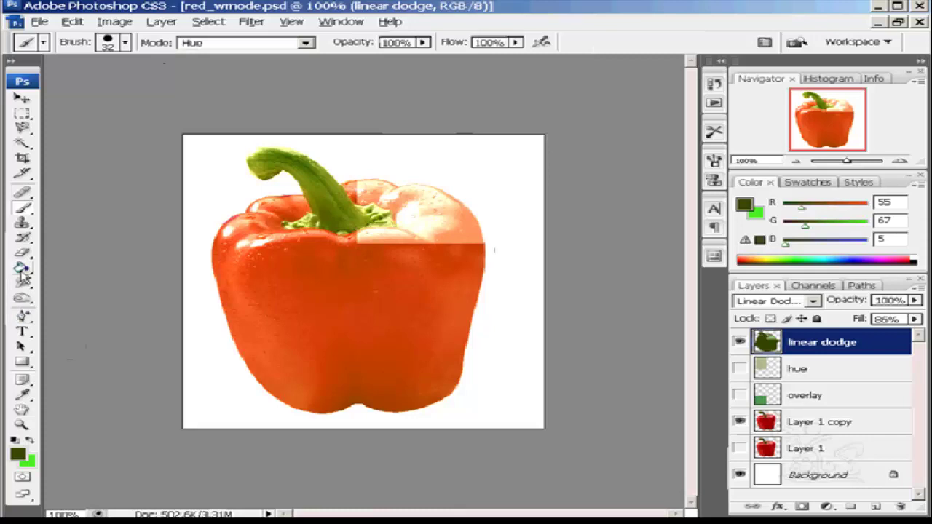
Switch from the Paint Bucket to the Gradient Tool, then click the Burn tool slot.
click(21, 269)
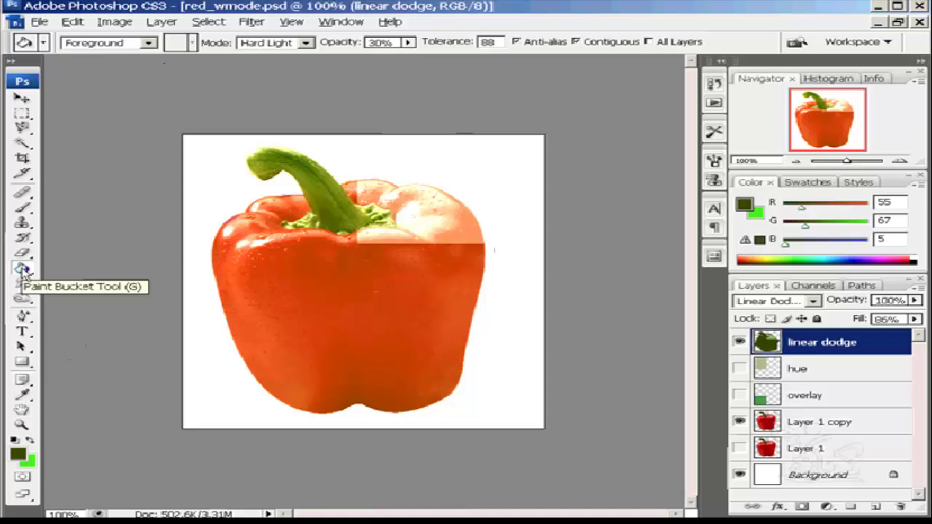
right_click(22, 270)
click(74, 268)
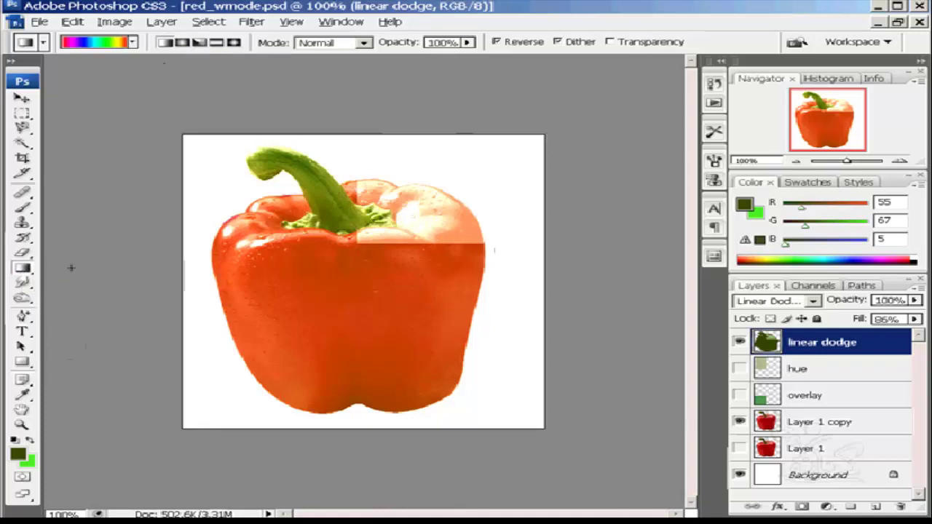
click(22, 299)
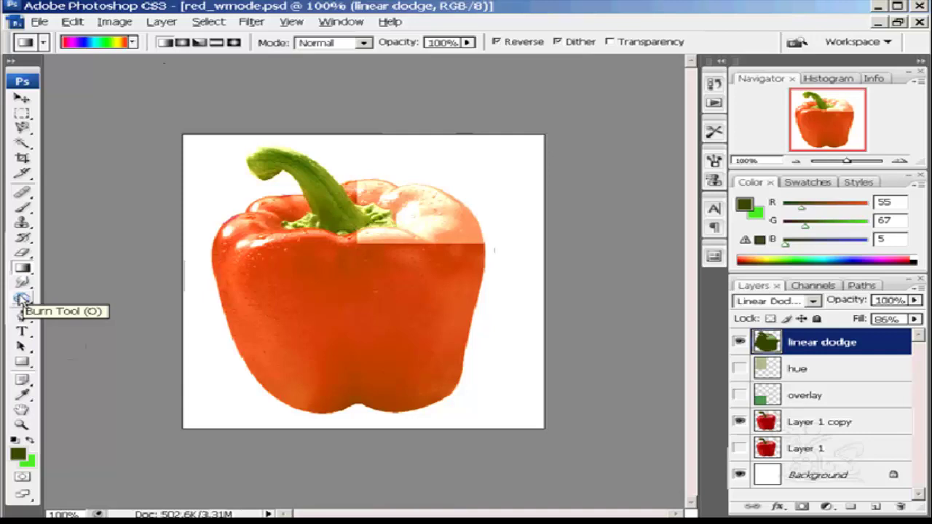
click(22, 298)
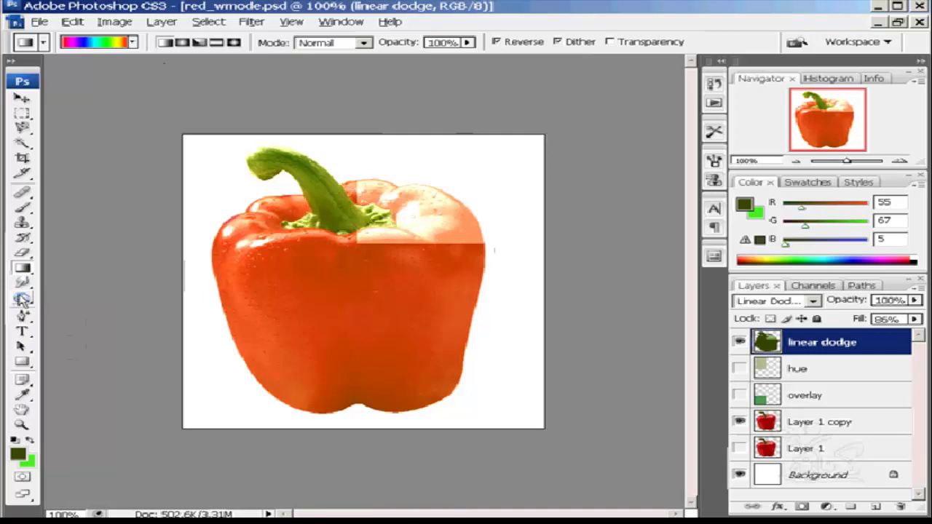